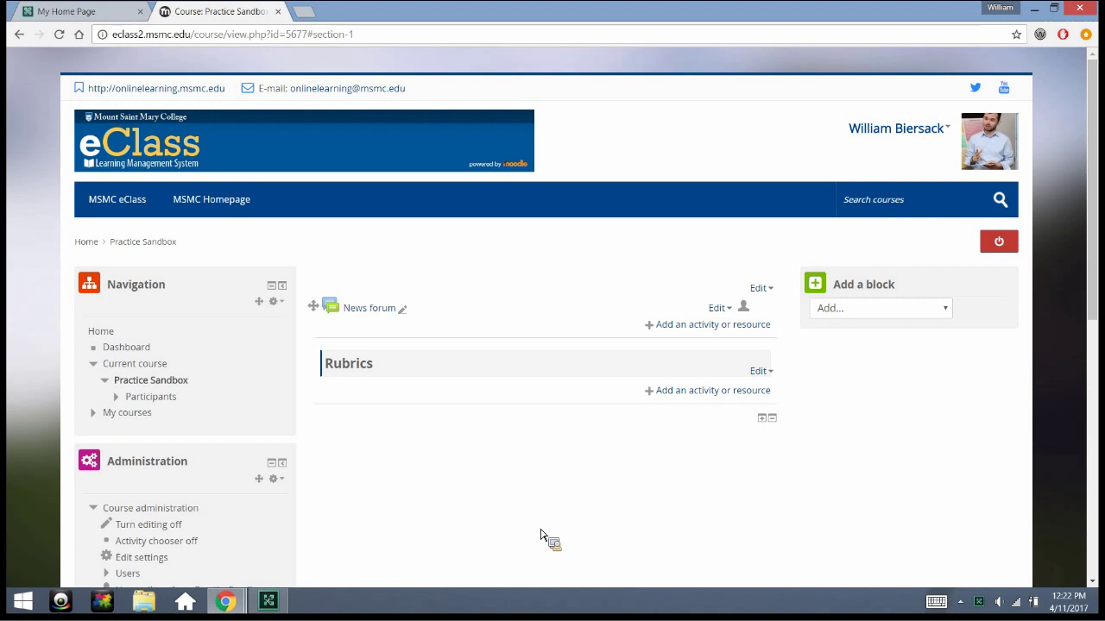
Add a new Assignment activity to the Rubrics section, bringing up its blank form
scroll(509, 426, down, 3)
click(732, 270)
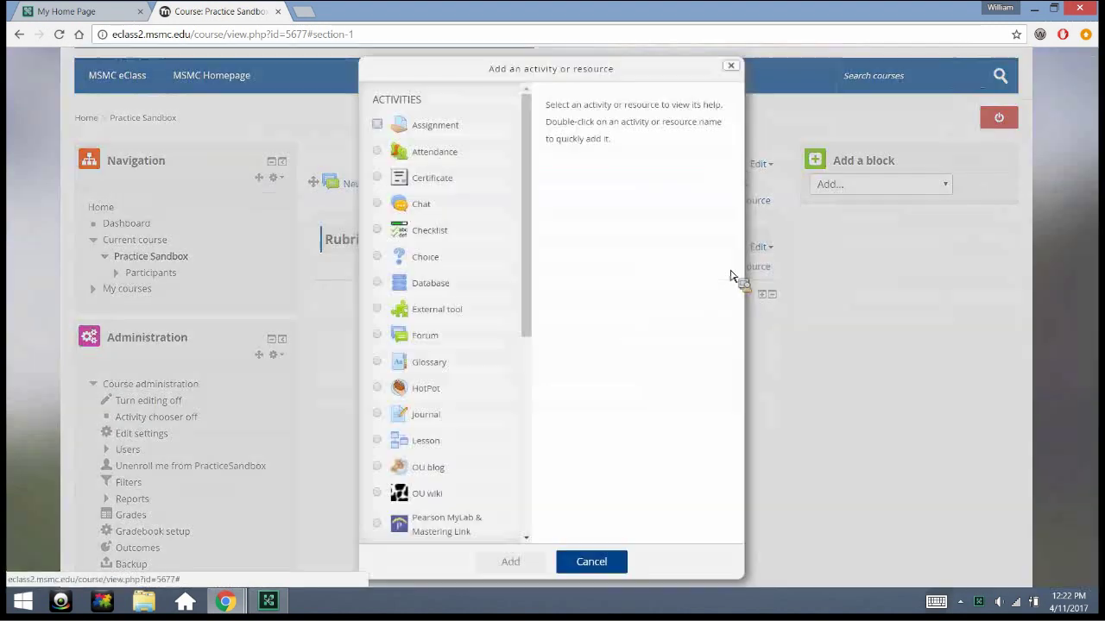
click(457, 128)
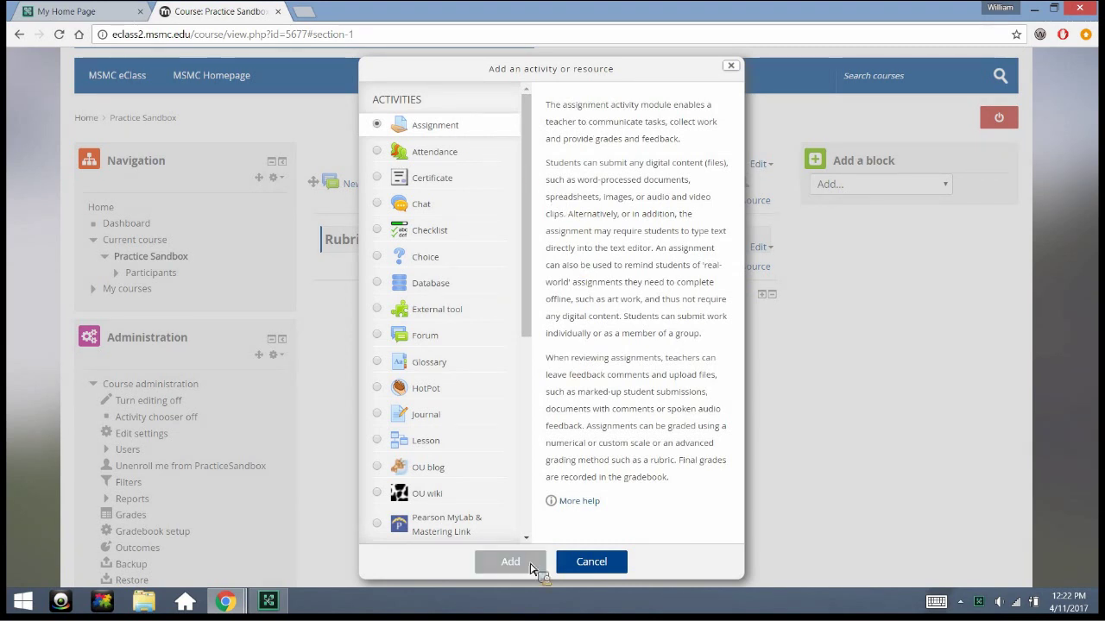
click(730, 65)
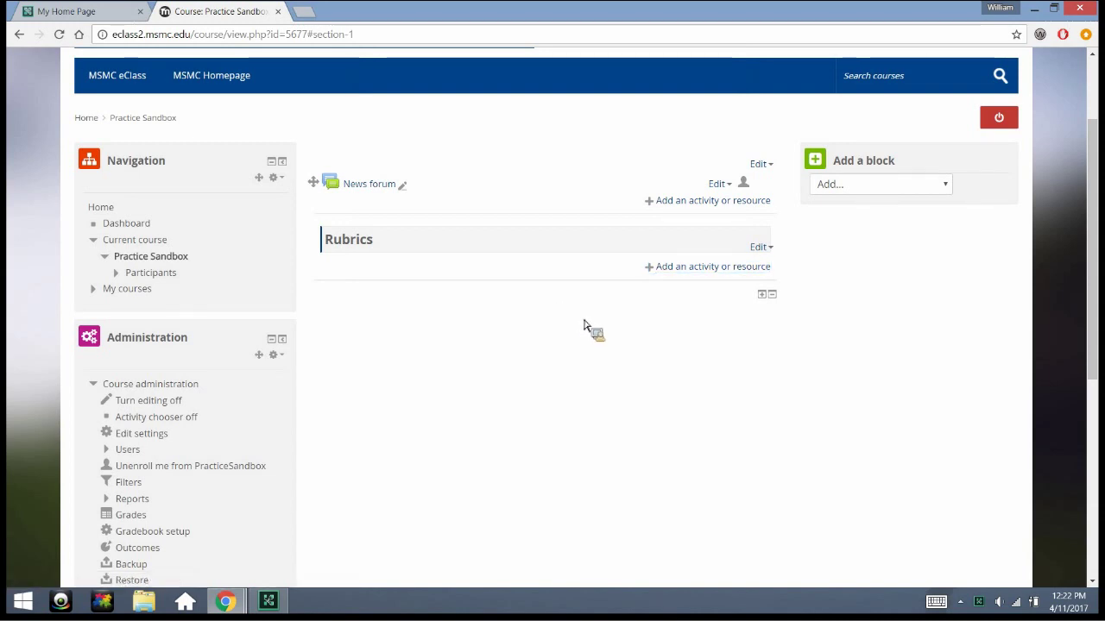
click(682, 268)
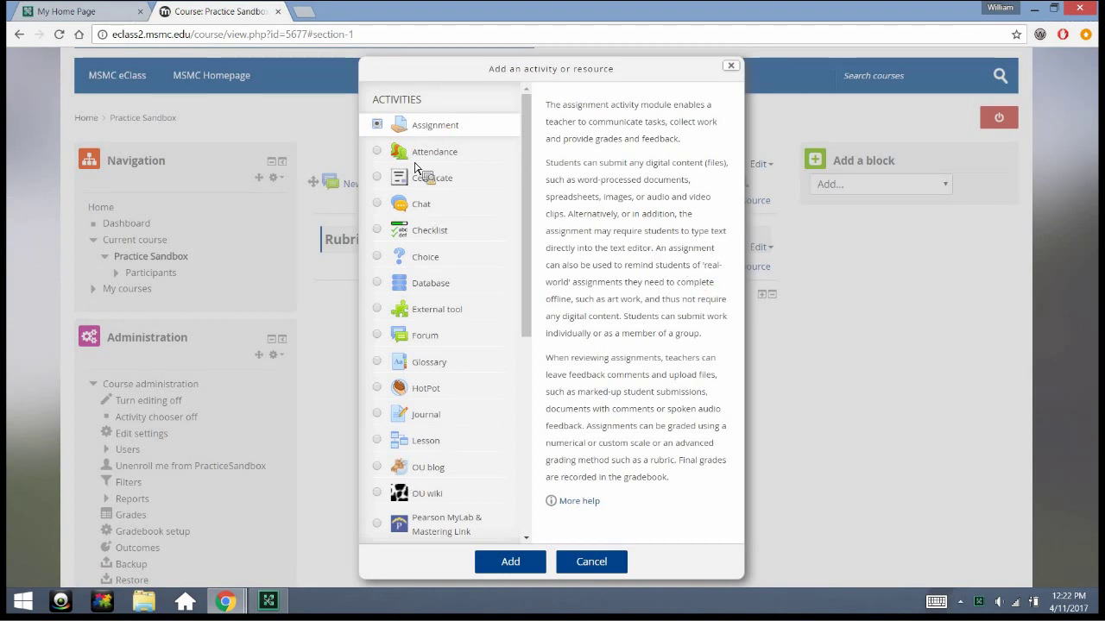
click(510, 562)
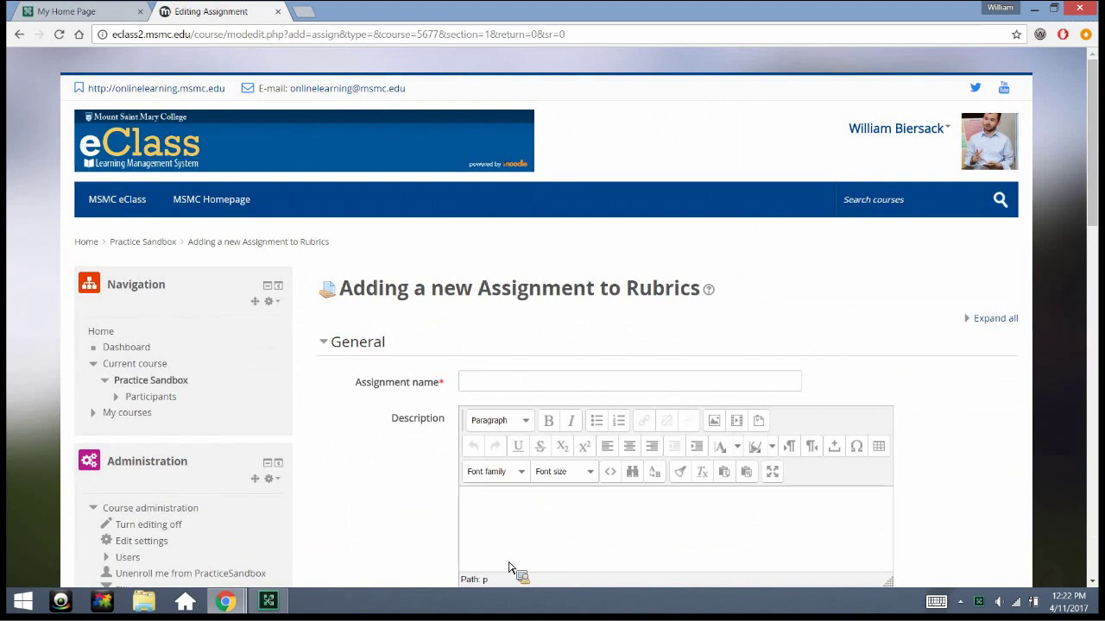
Enter 'Sample Assignment' as the assignment name and move into the Description editor
scroll(361, 438, down, 3)
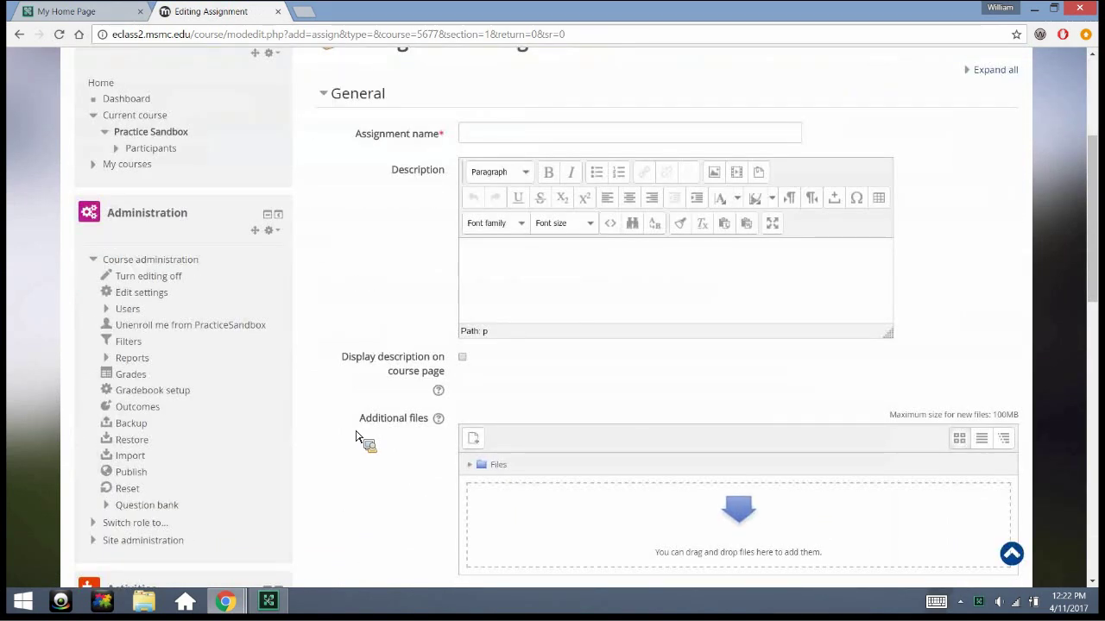
click(531, 144)
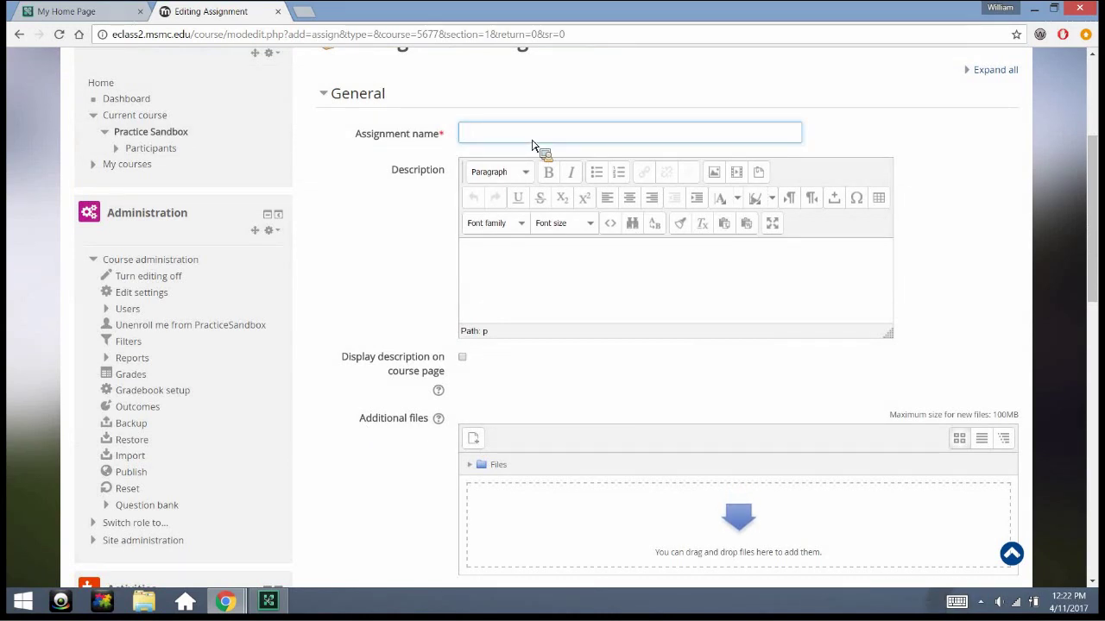
text(Sample Assignment)
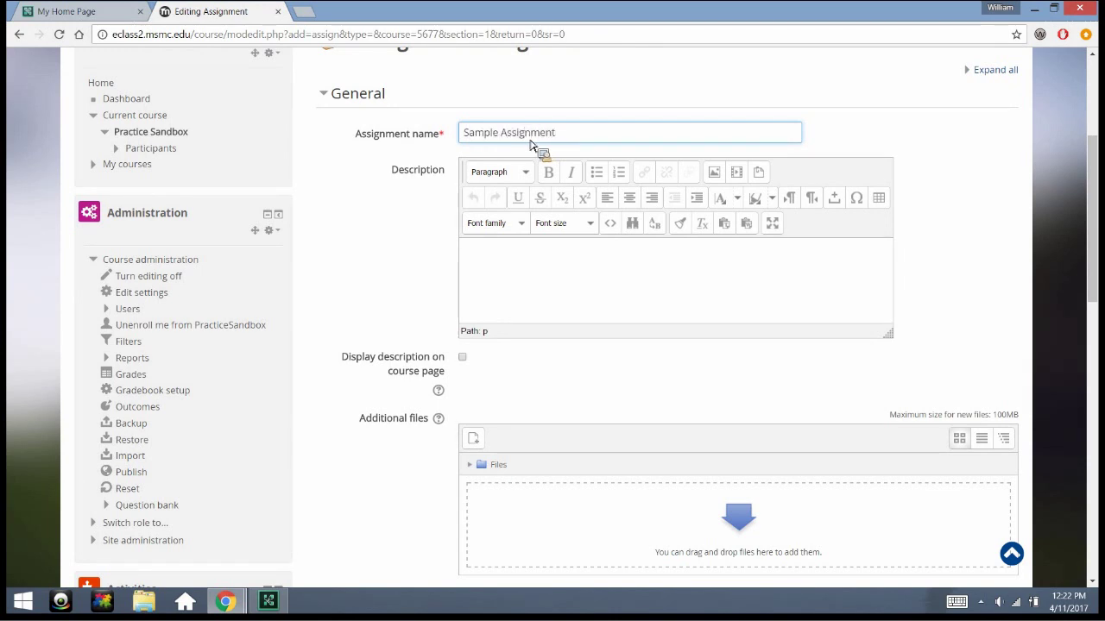
click(513, 276)
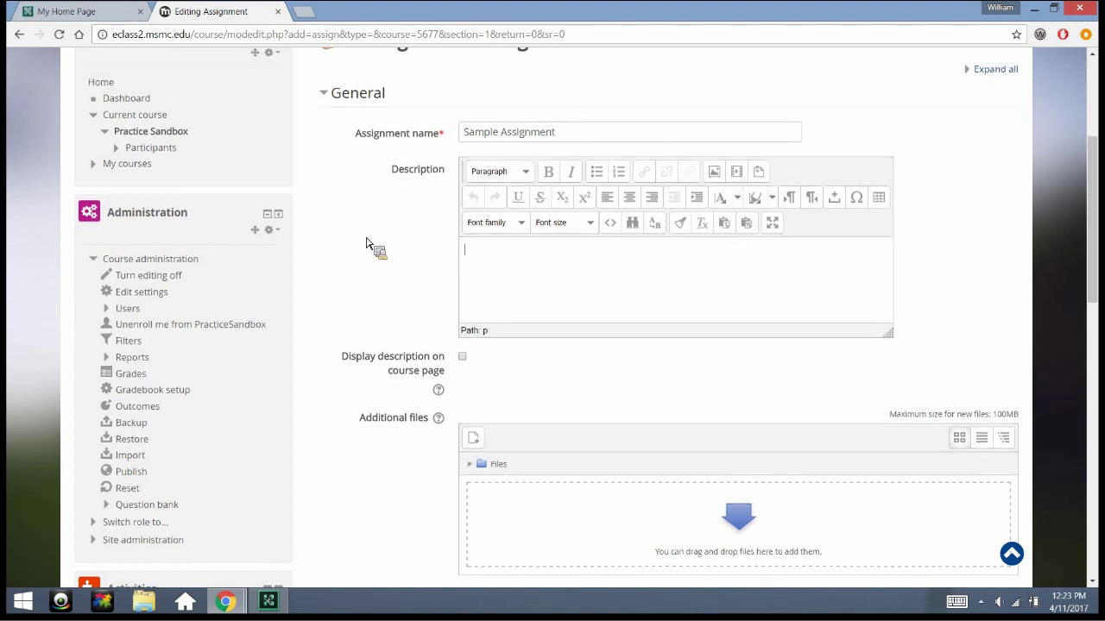
scroll(369, 246, down, 4)
scroll(369, 249, up, 1)
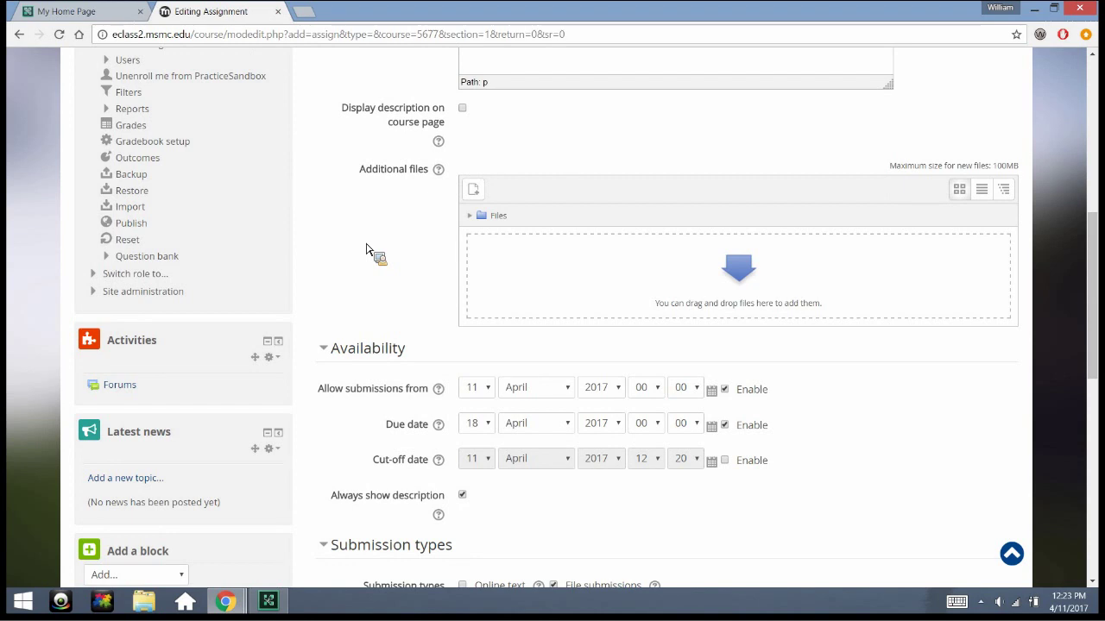
drag(367, 251, 638, 313)
scroll(536, 304, down, 2)
scroll(367, 246, down, 1)
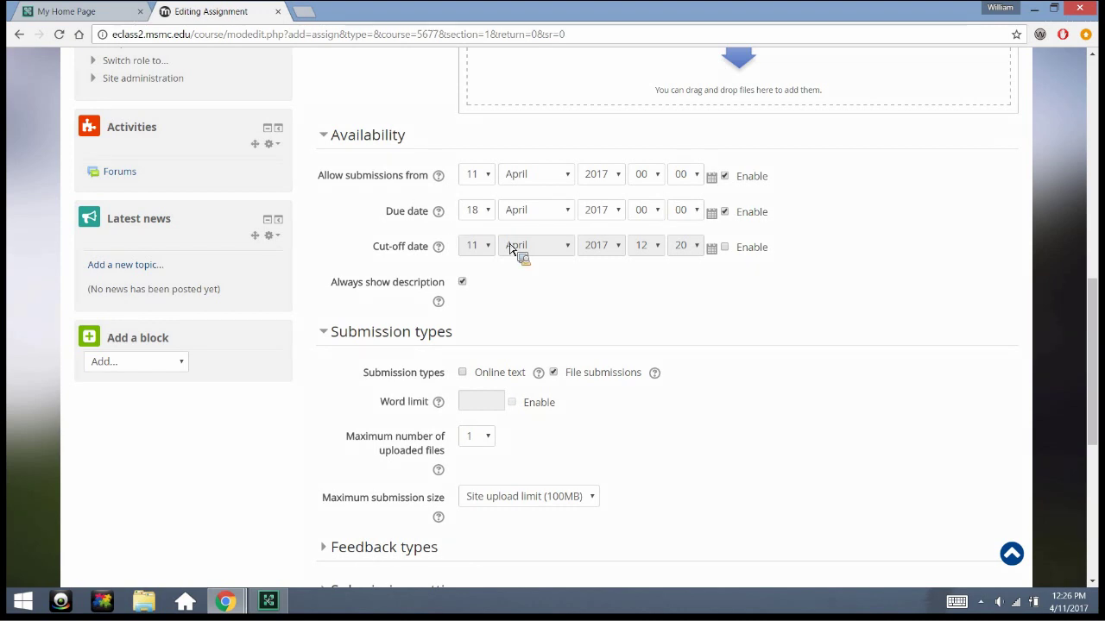
scroll(747, 331, down, 1)
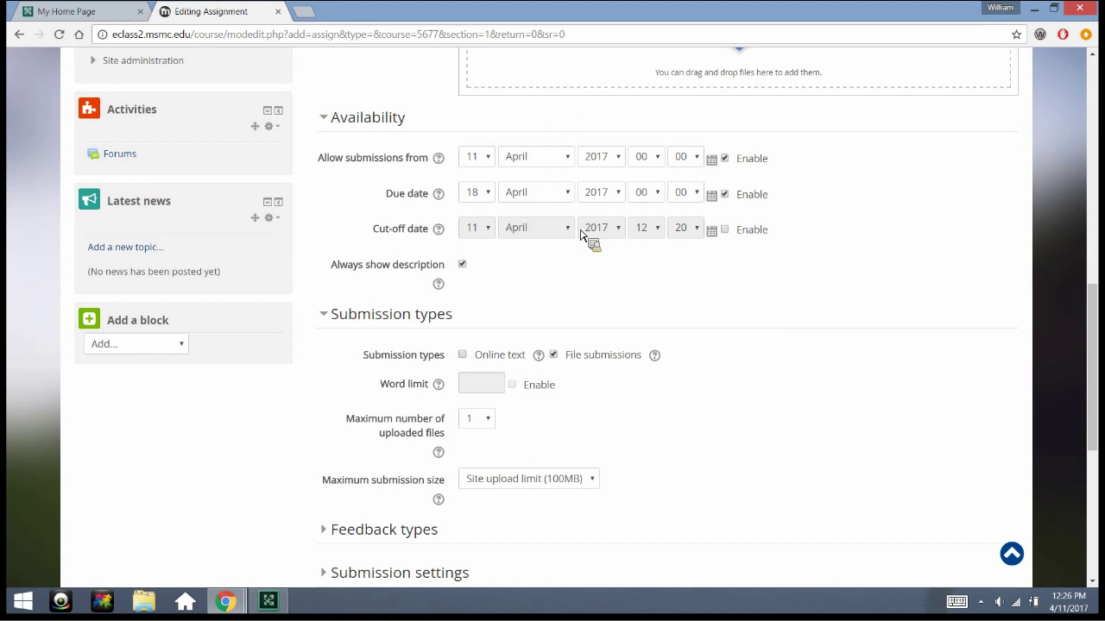
scroll(699, 264, down, 3)
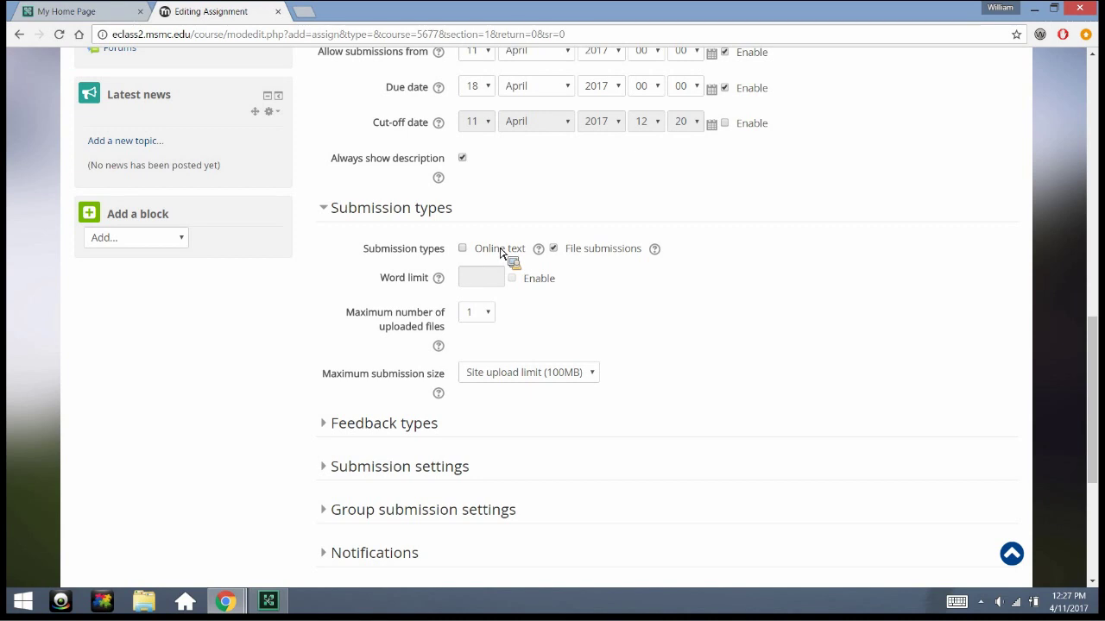
Expand the Feedback types and Submission settings sections to review their options
scroll(505, 252, down, 3)
click(407, 164)
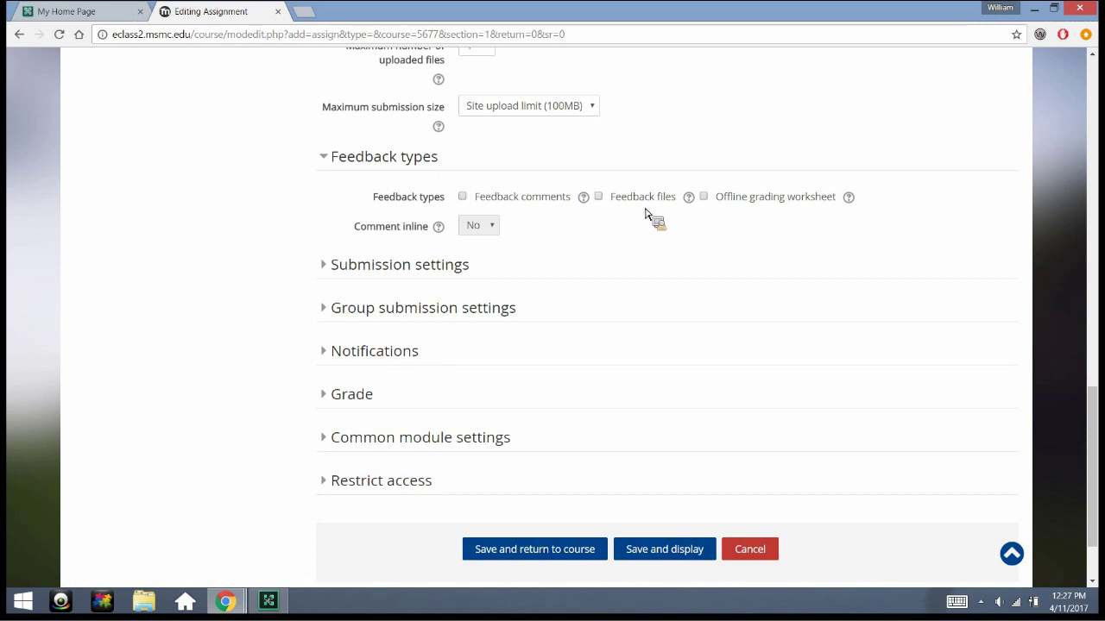
click(416, 269)
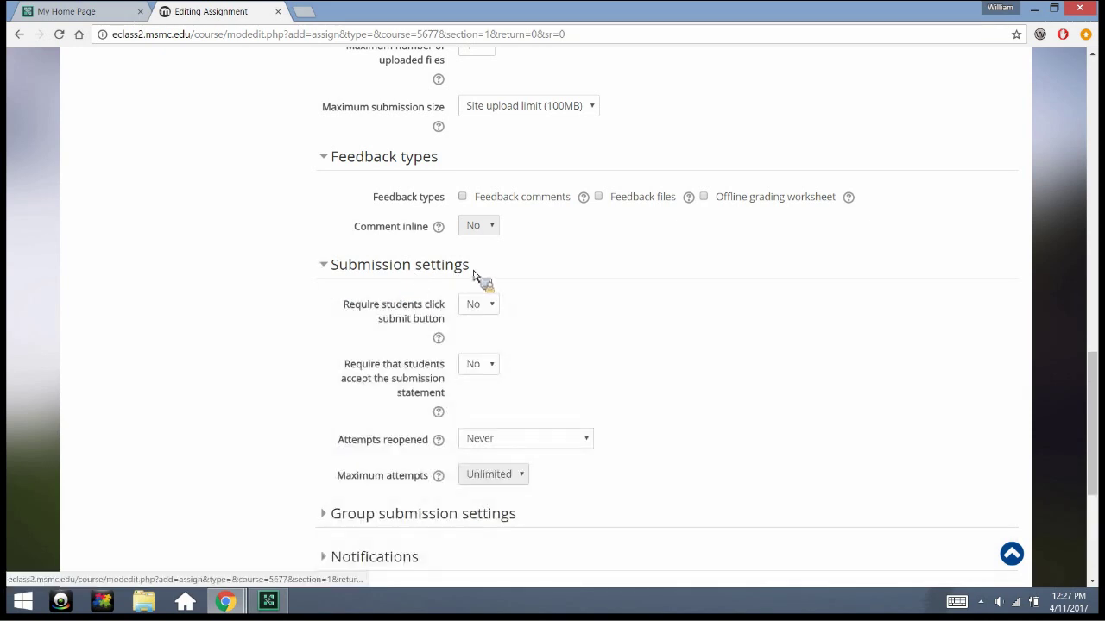
scroll(604, 294, down, 1)
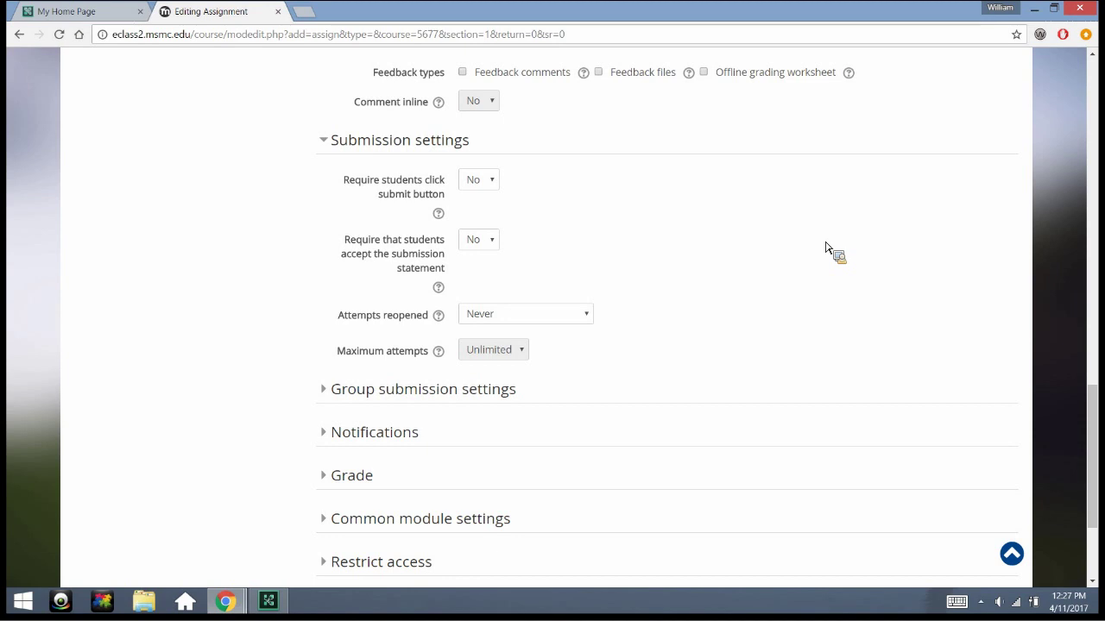
scroll(803, 266, down, 3)
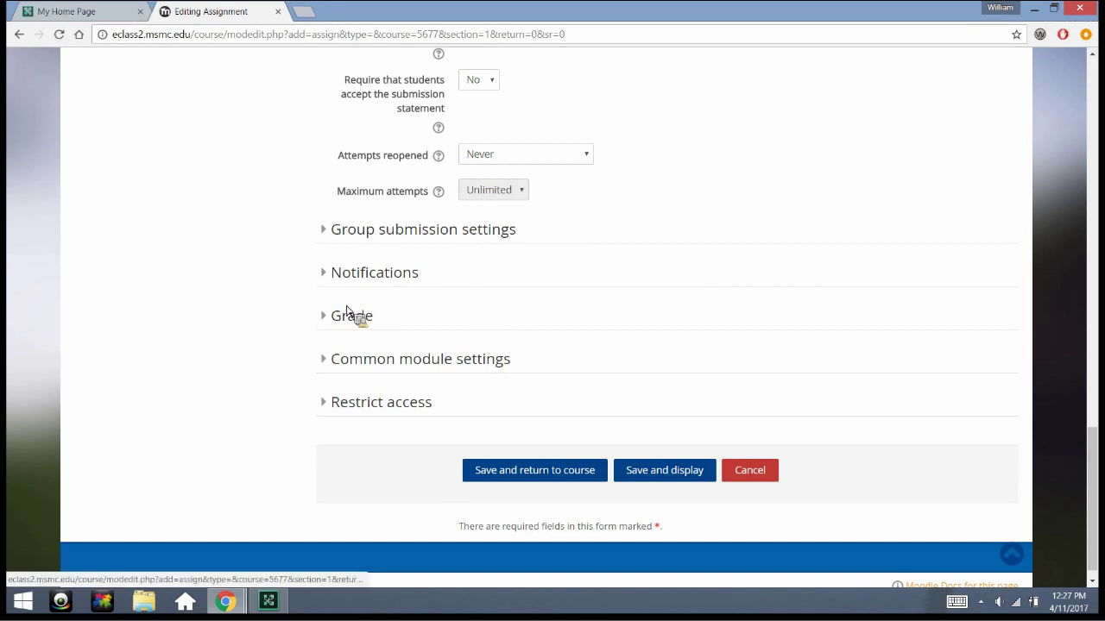
Set the grading method to Rubric, keeping the grade category Not categorized
click(351, 319)
scroll(350, 321, down, 3)
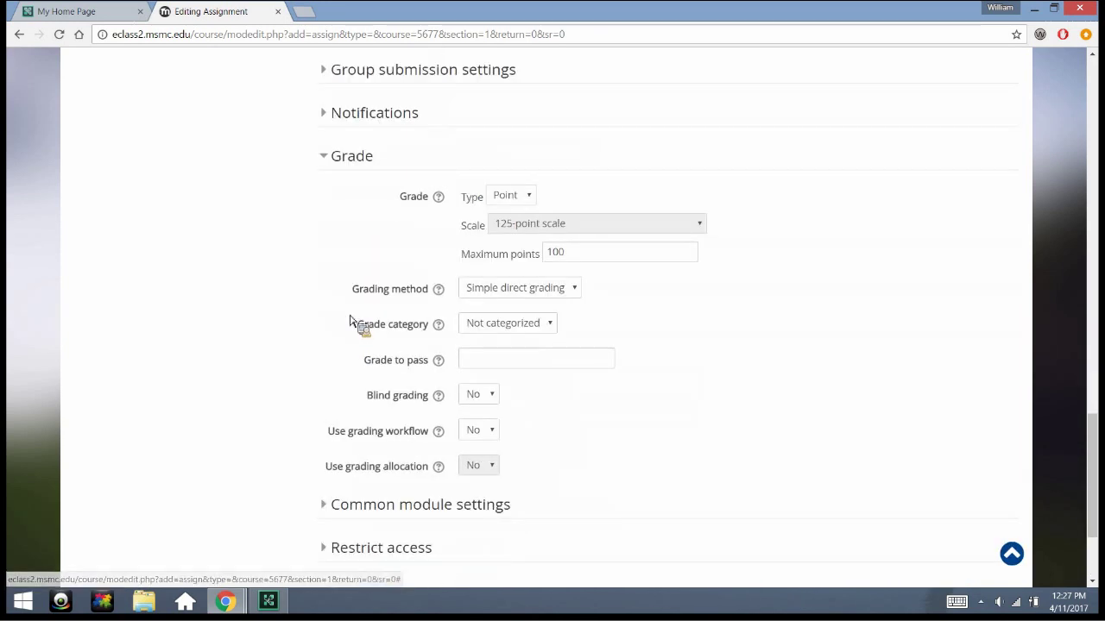
click(575, 294)
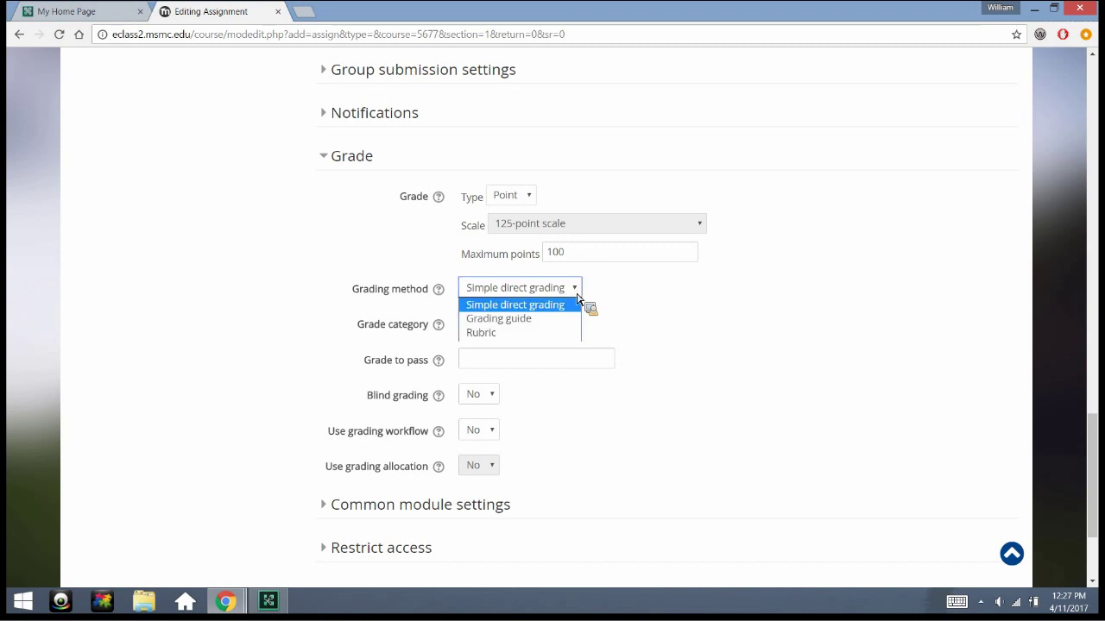
click(534, 334)
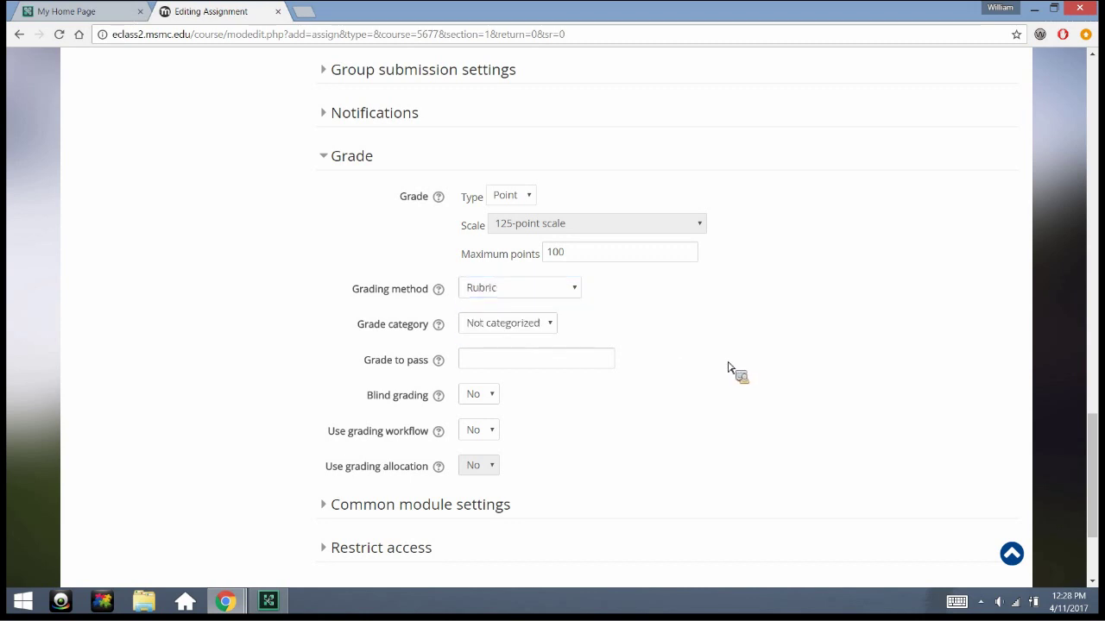
scroll(728, 369, down, 2)
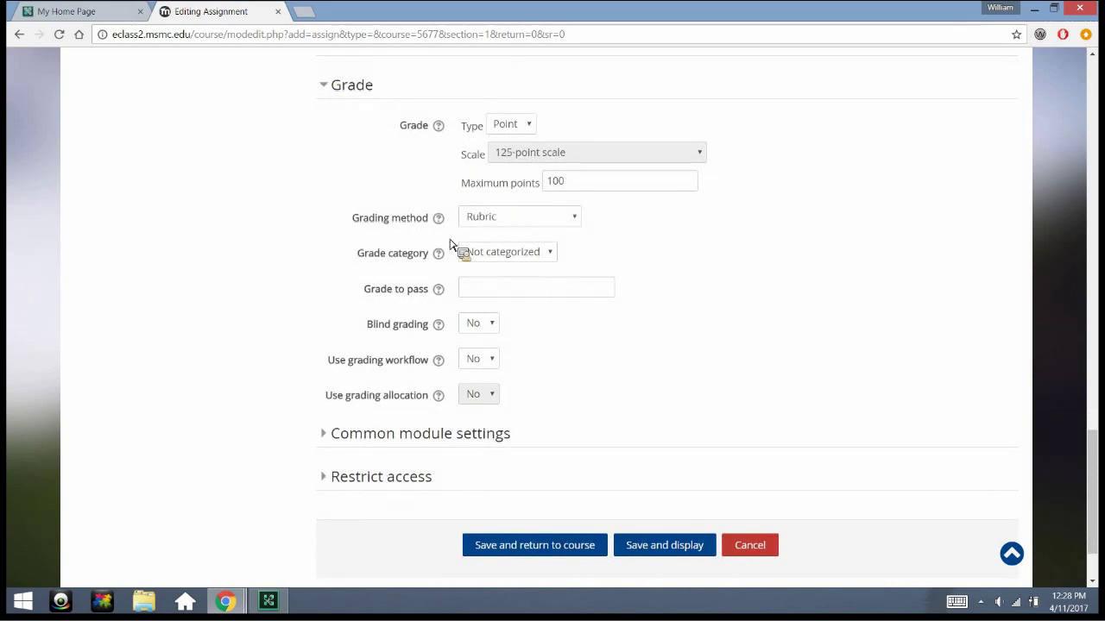
click(537, 257)
click(538, 267)
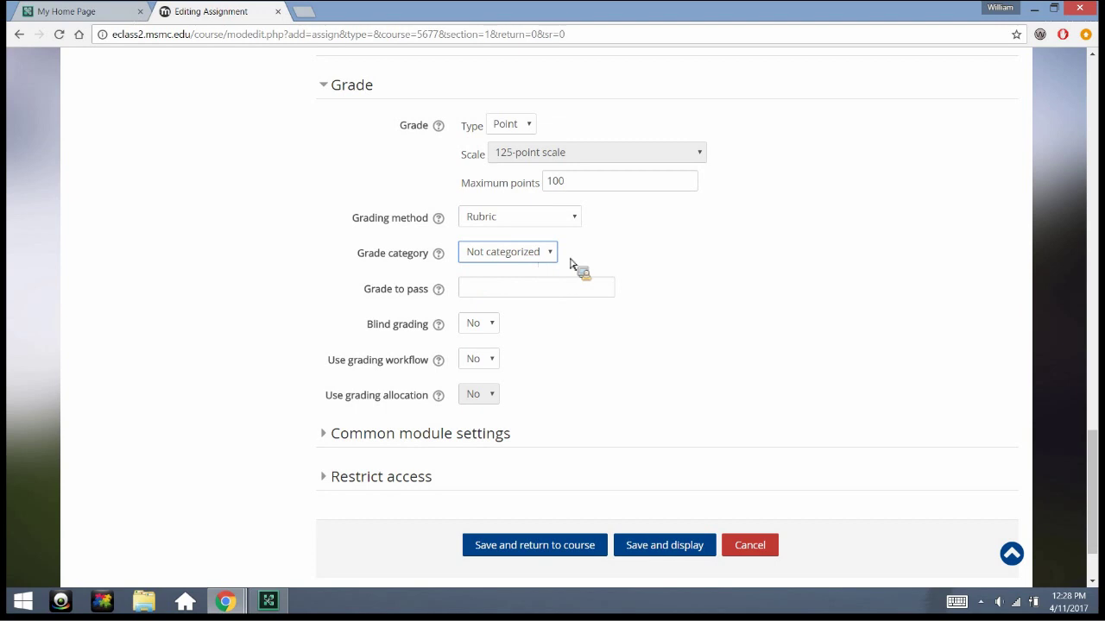
click(536, 257)
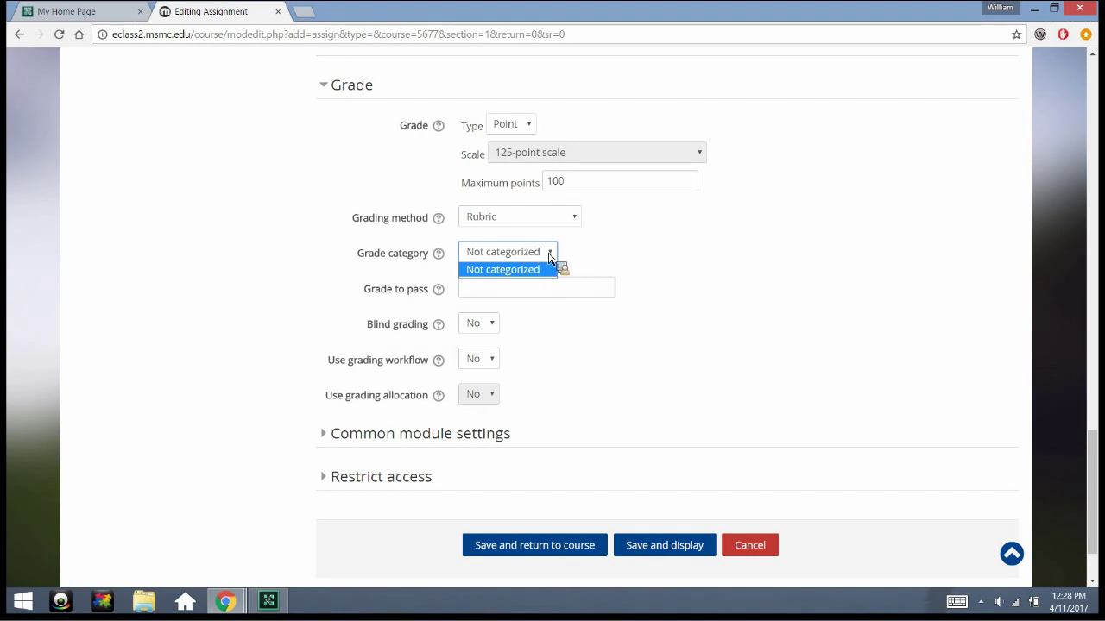
Save the assignment with Save and display
scroll(681, 278, down, 1)
scroll(794, 410, down, 1)
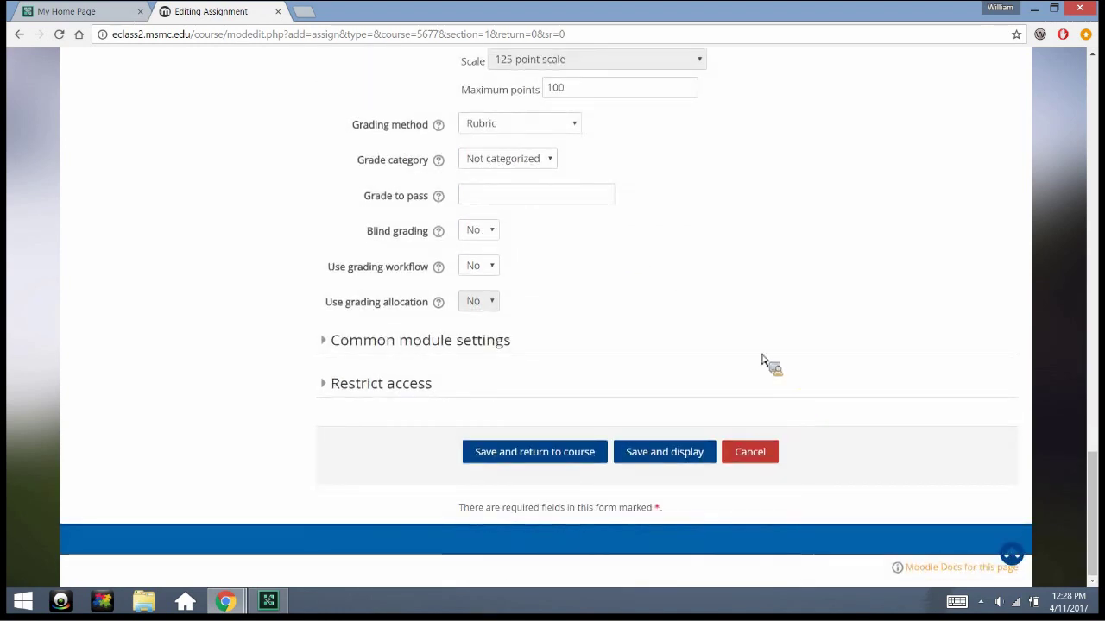
scroll(666, 271, up, 2)
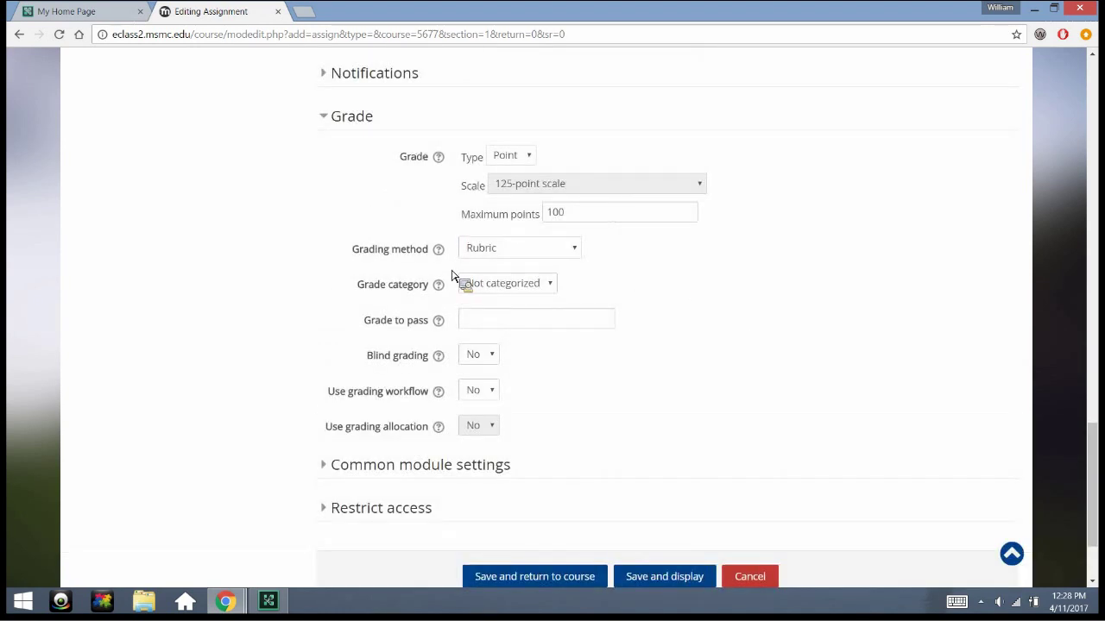
scroll(622, 388, down, 2)
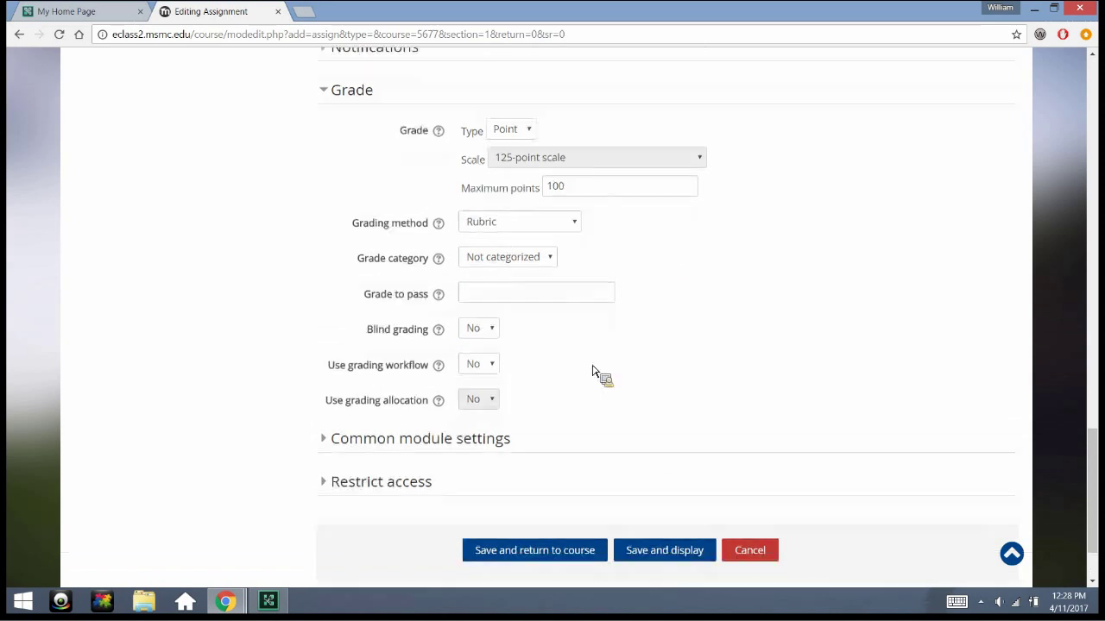
click(660, 452)
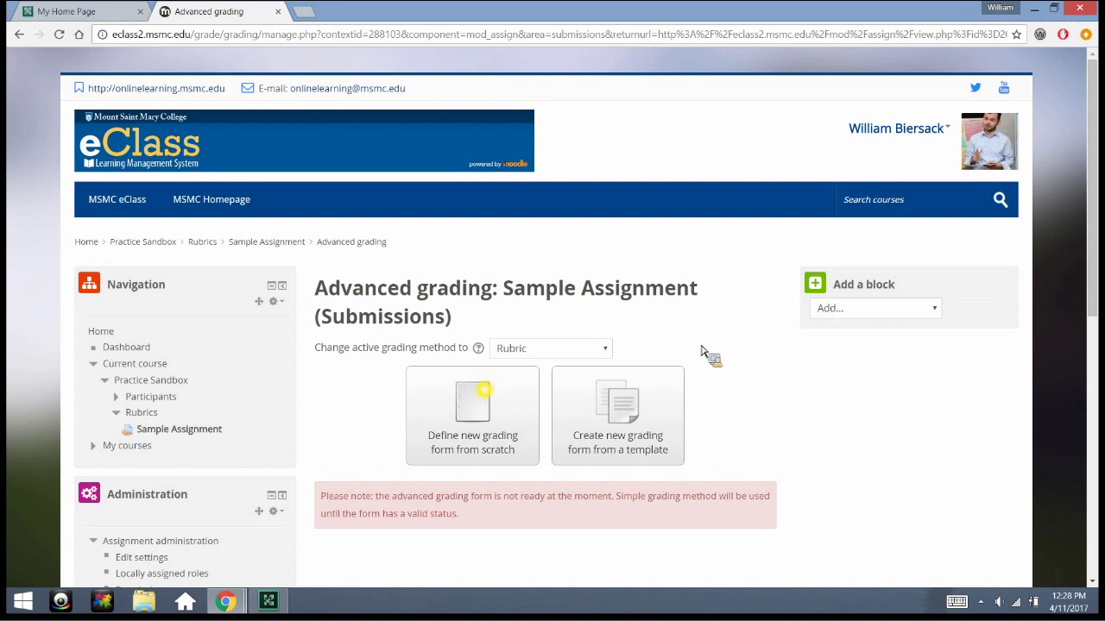
Scroll down the Advanced grading page for Sample Assignment
scroll(694, 351, down, 2)
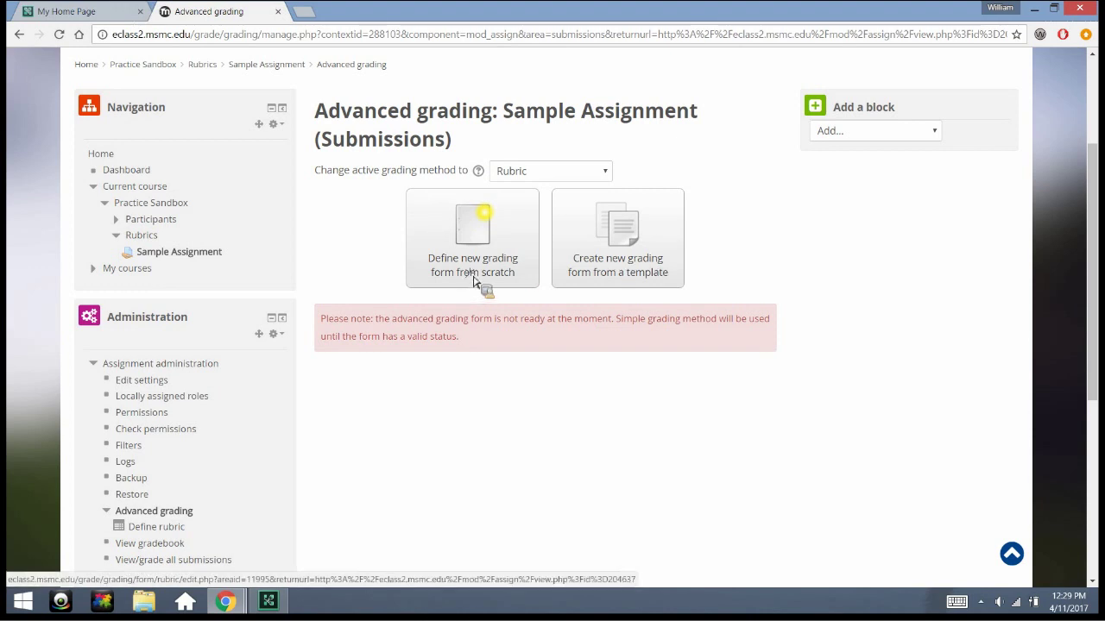
Define a new rubric from scratch named 'Journal Article Analysis', leaving the description empty
click(471, 284)
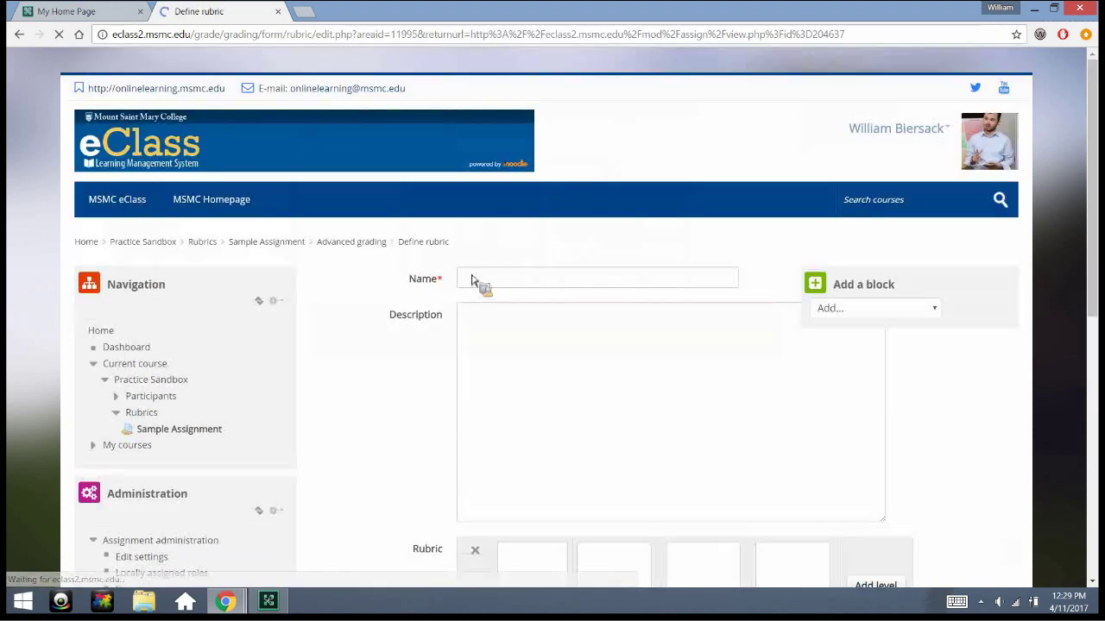
scroll(371, 377, down, 2)
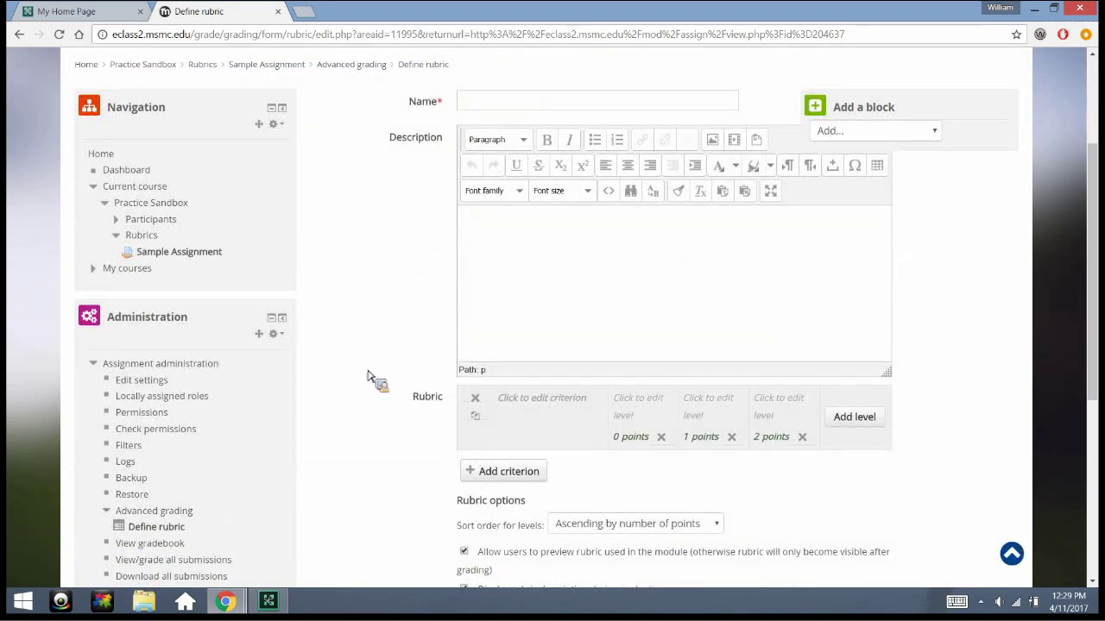
click(634, 98)
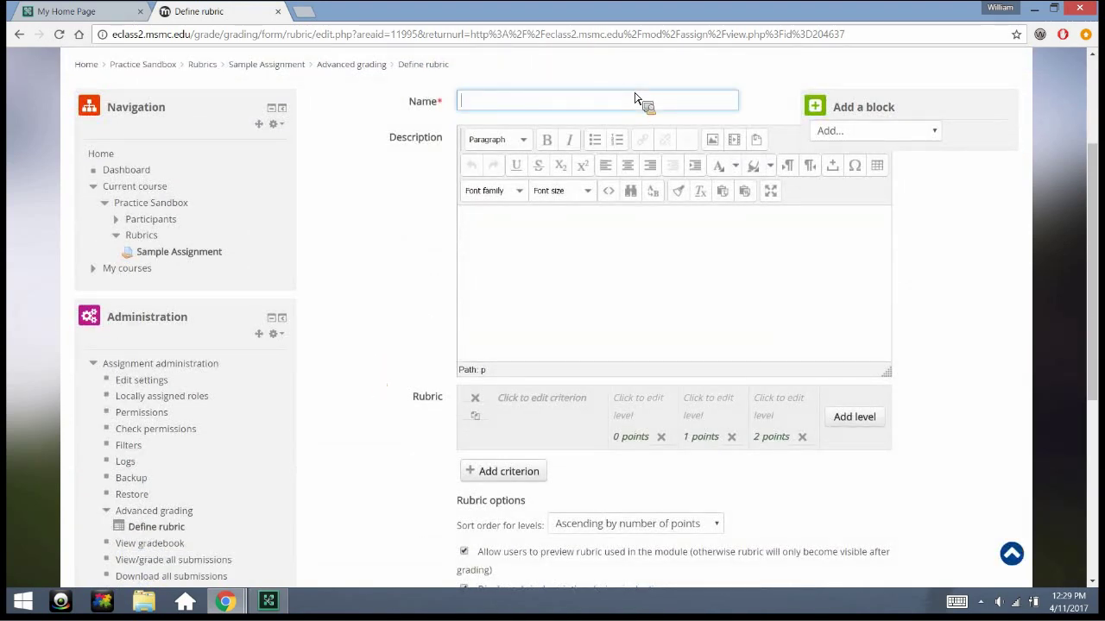
text(Journal Article Analysis)
click(545, 296)
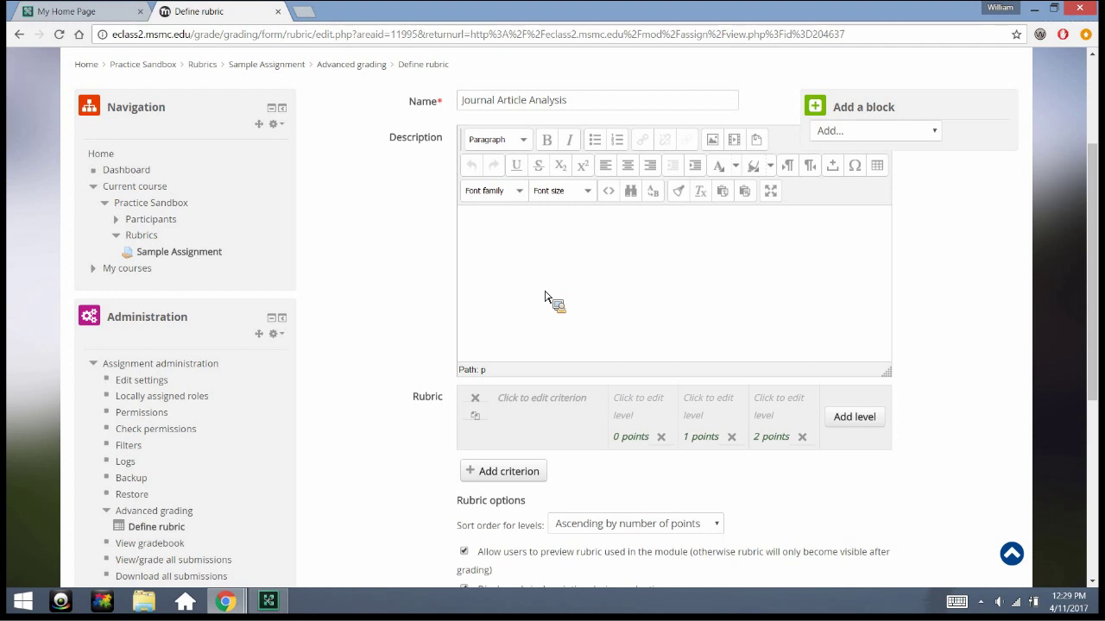
scroll(546, 300, down, 2)
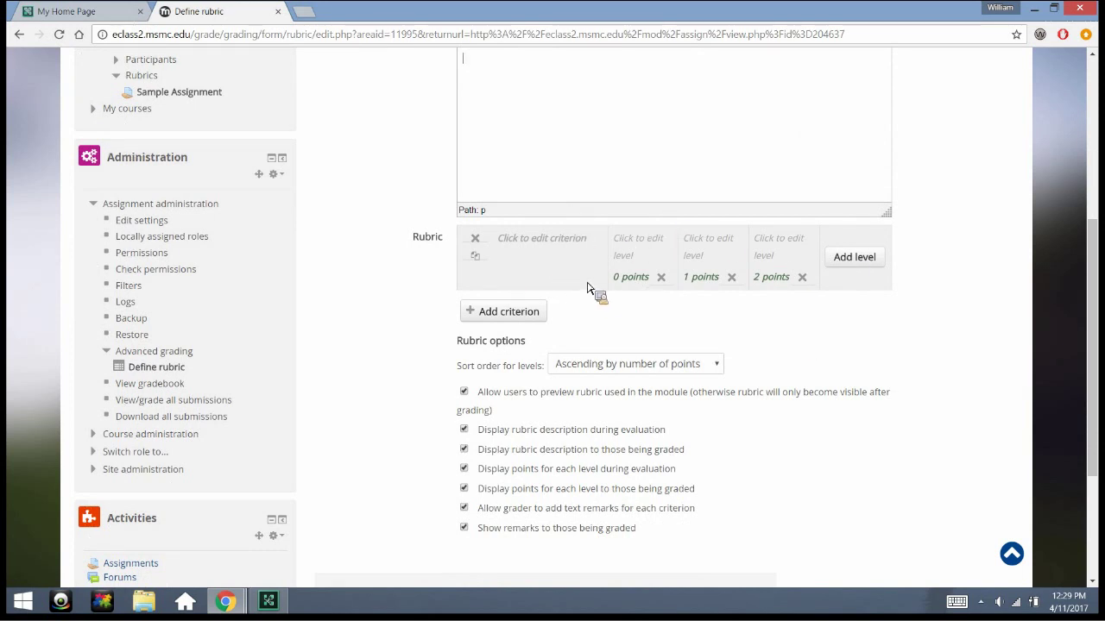
Add criterion 'APA Citations' with levels No errors, 1 or 2 errors, 3 or more errors
click(552, 246)
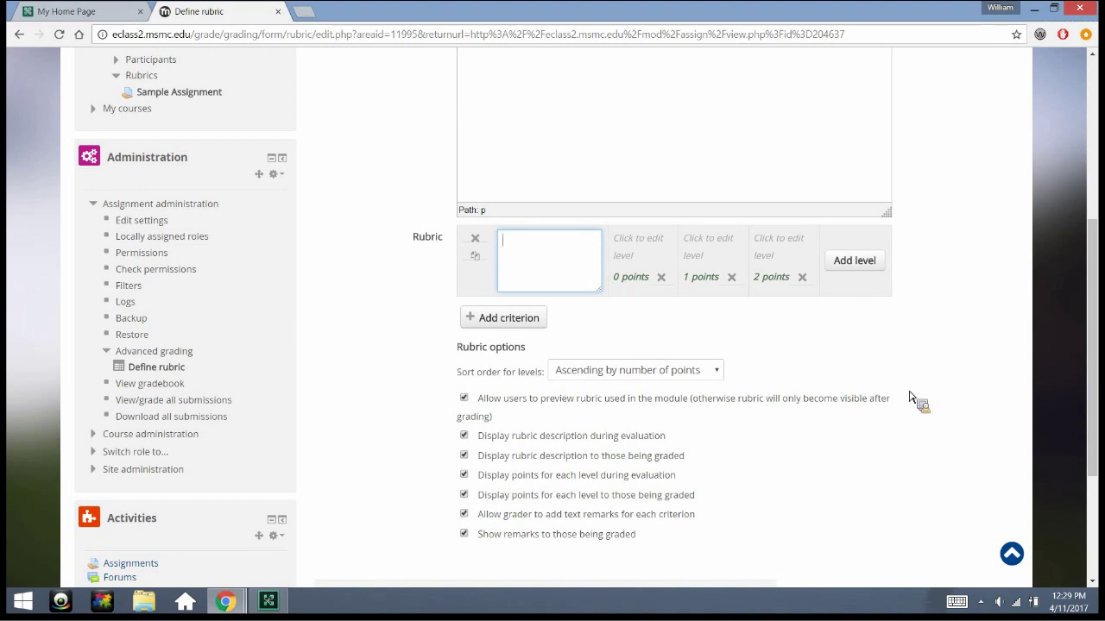
text(APA Citations)
click(660, 253)
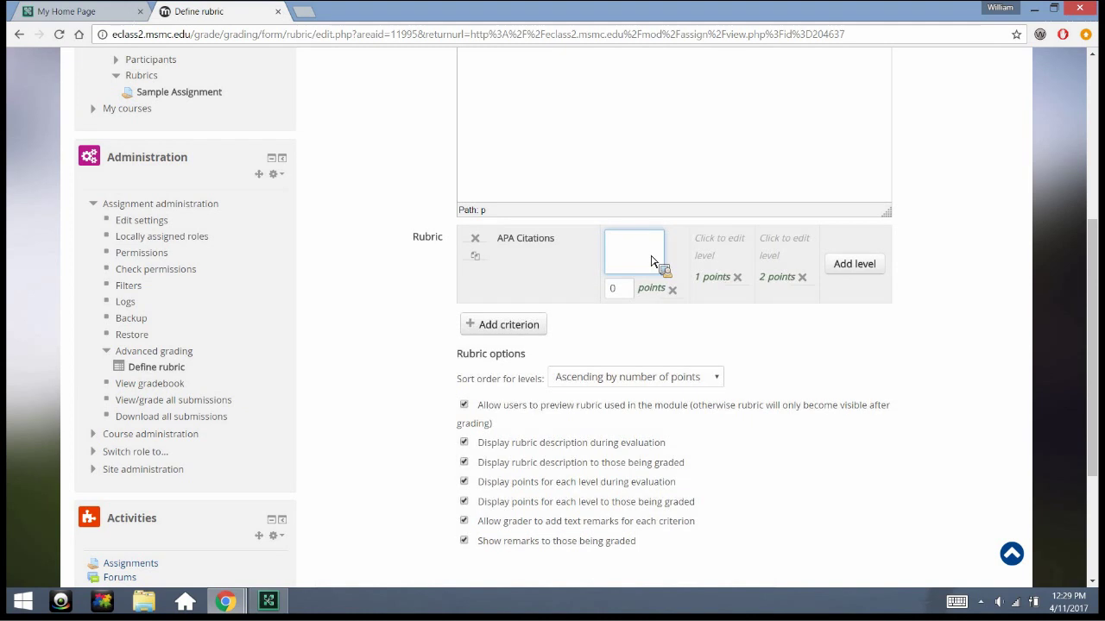
click(776, 245)
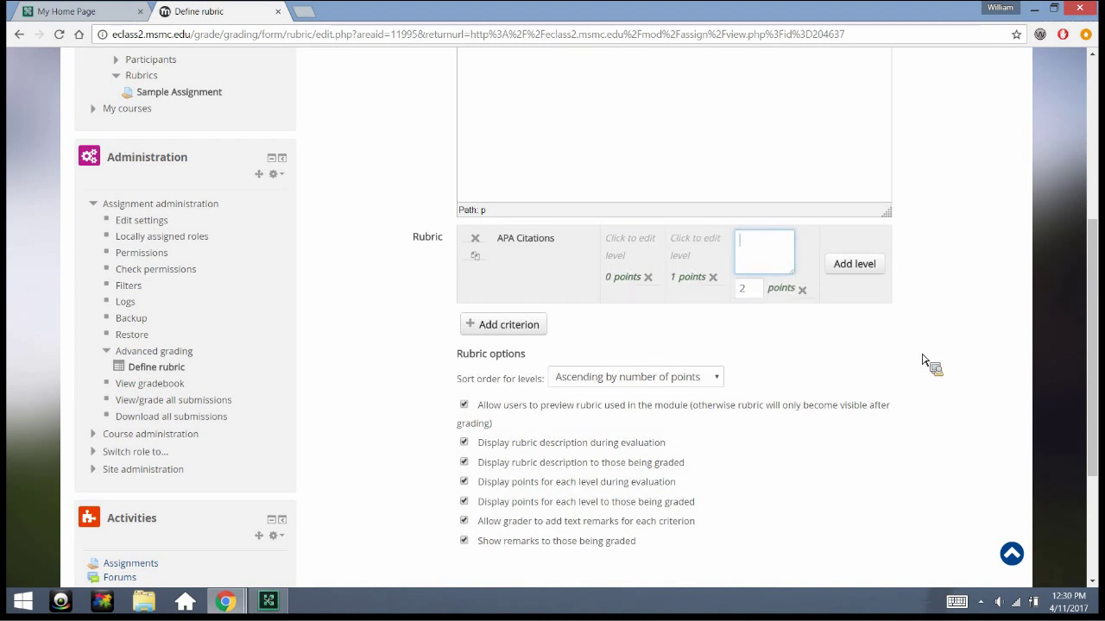
text(No errors)
click(713, 263)
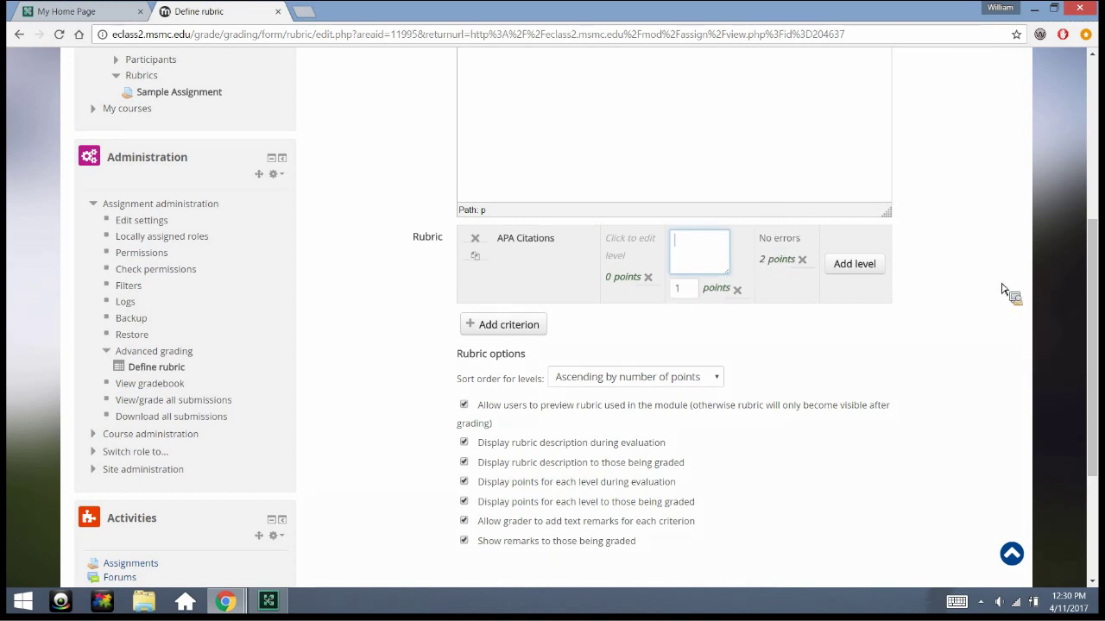
text(1 or 2 errors)
click(636, 245)
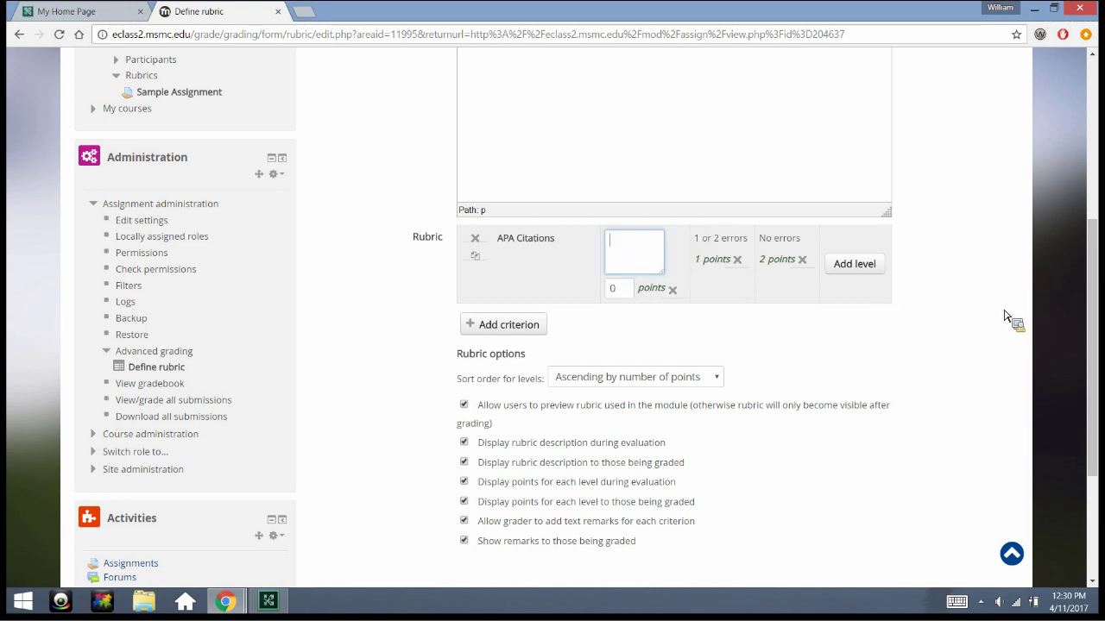
text(3 or more errors)
click(1003, 316)
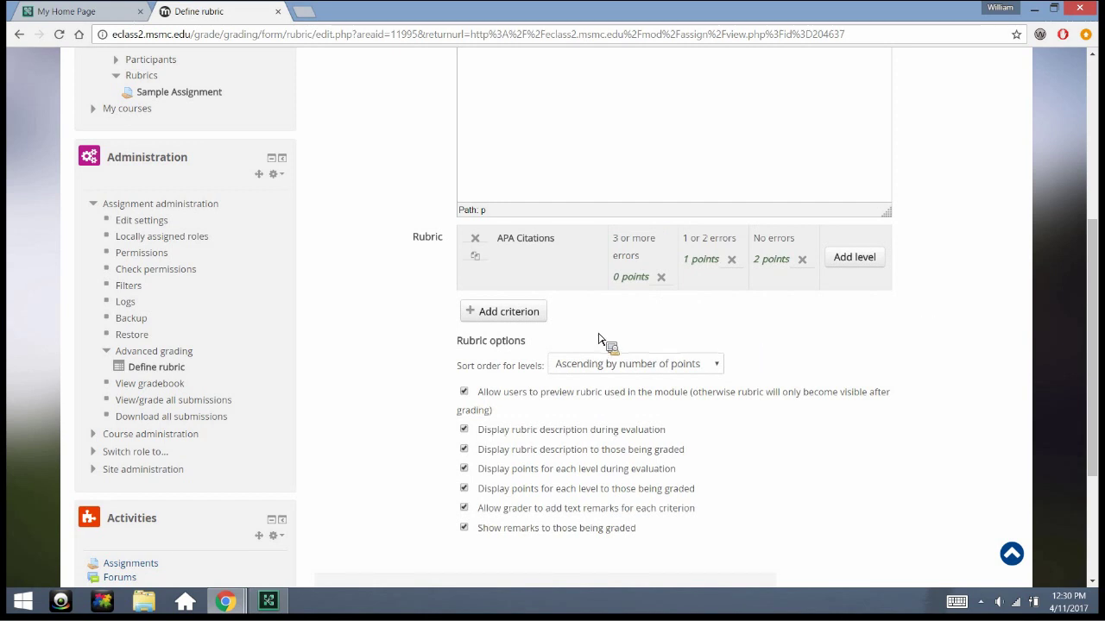
Add criterion 'Grammar and spelling' with levels No errors, 1 or 2 errors, 3 or more errors
click(510, 317)
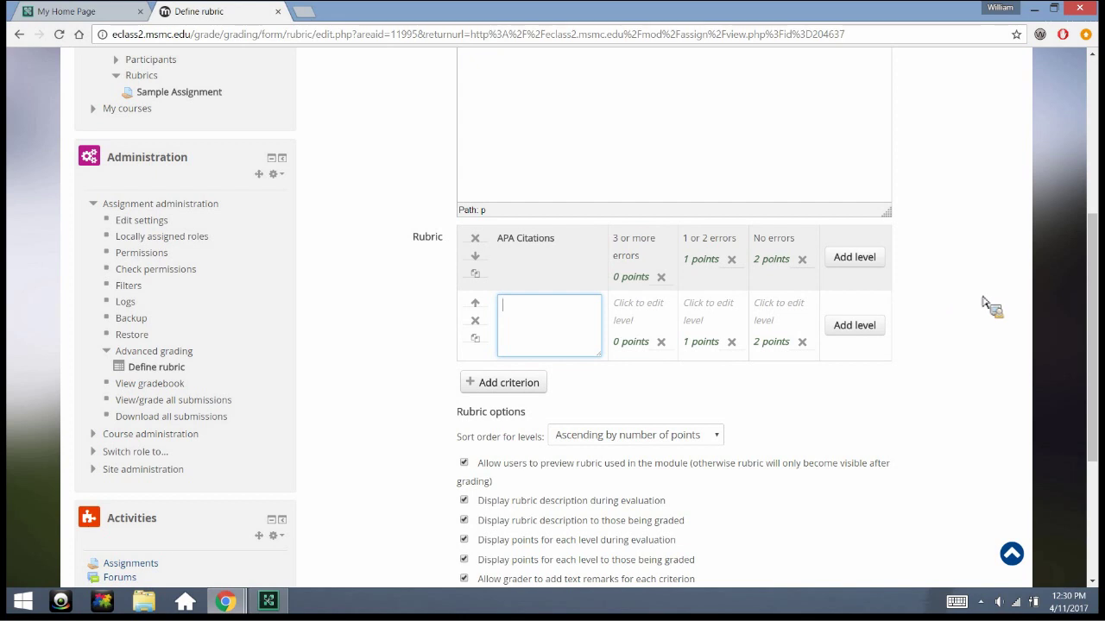
text(Grammar and spelling)
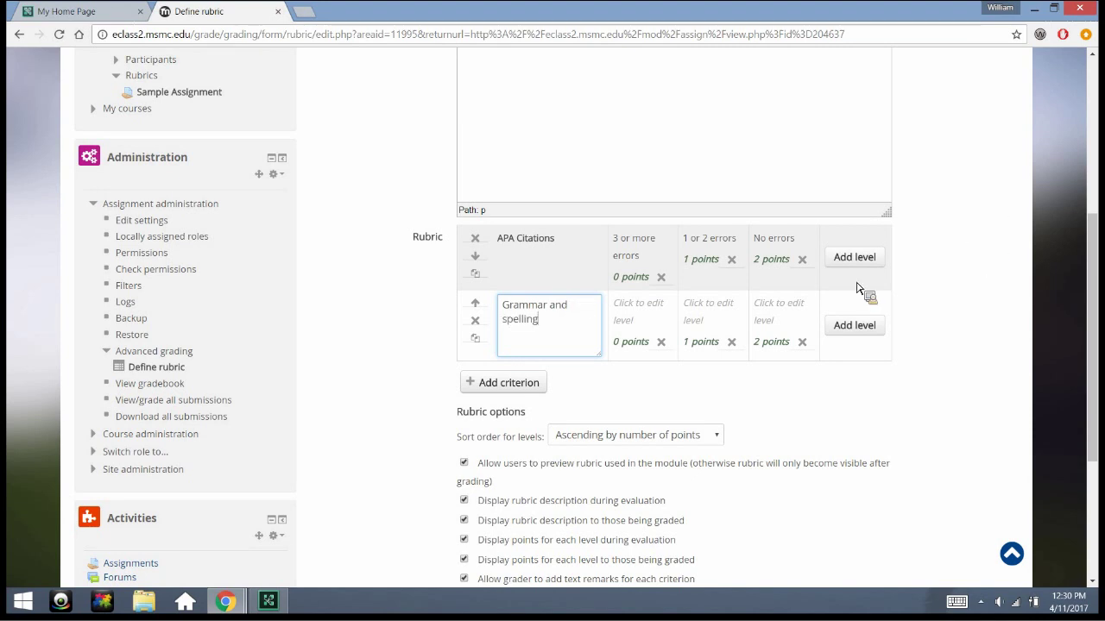
click(792, 325)
text(No errors)
click(699, 311)
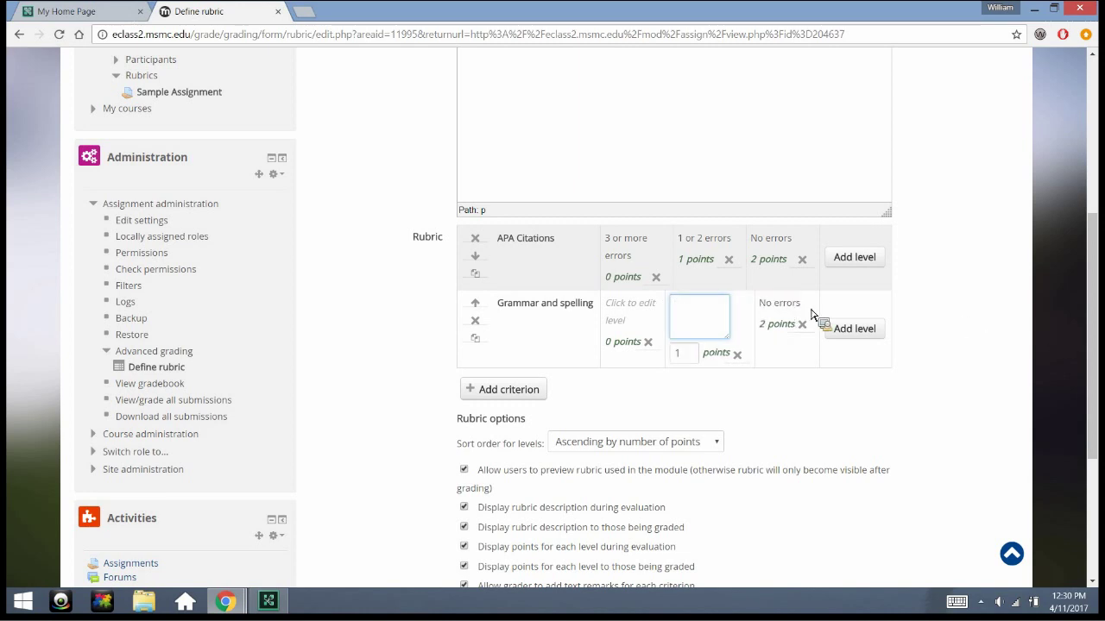
text(1 or 2 errors)
click(625, 330)
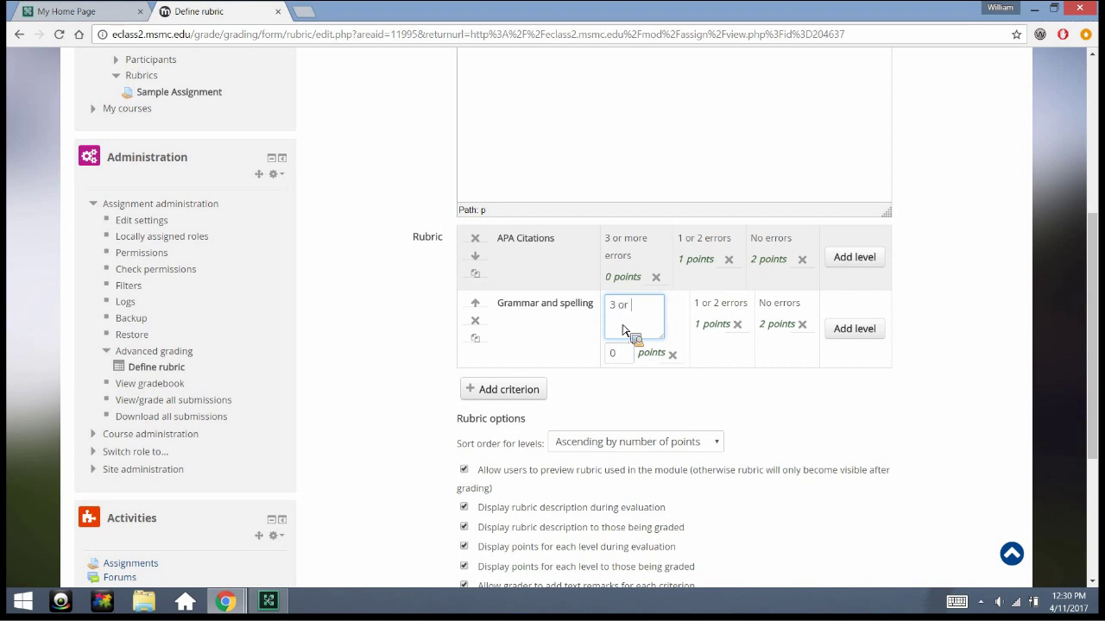
text(3 or more errors)
click(905, 390)
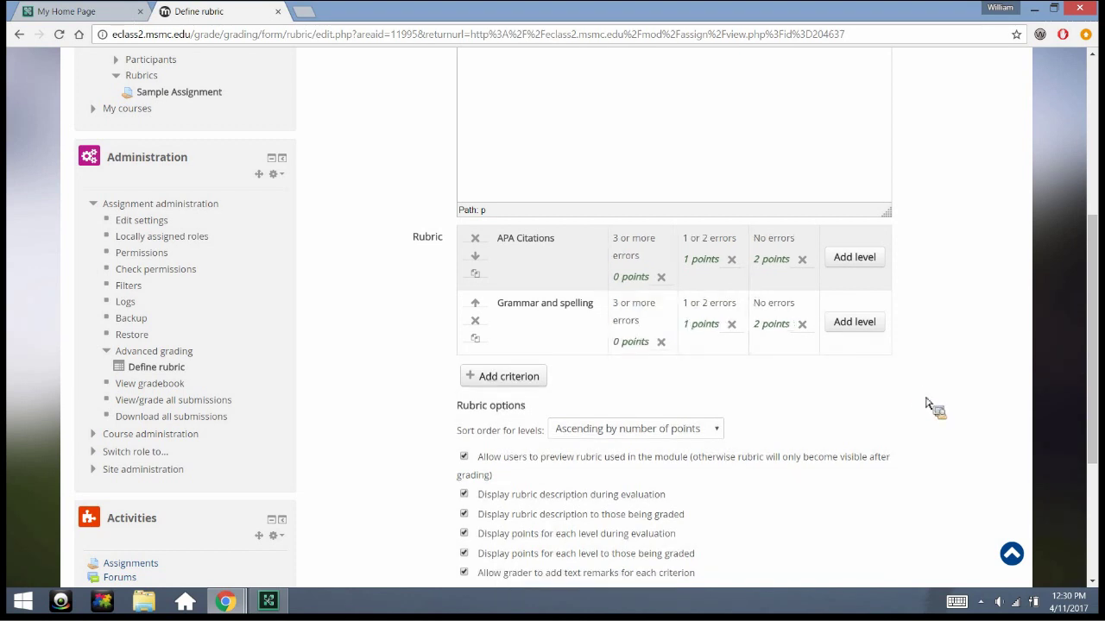
Delete the extra empty level from both APA Citations and Grammar and spelling
click(863, 261)
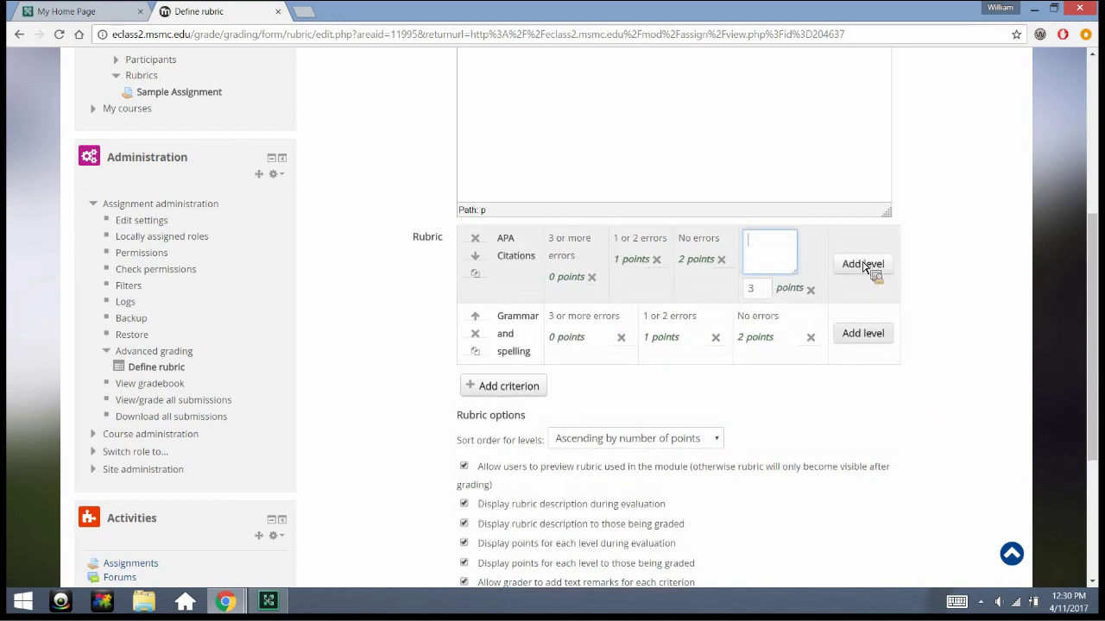
click(875, 342)
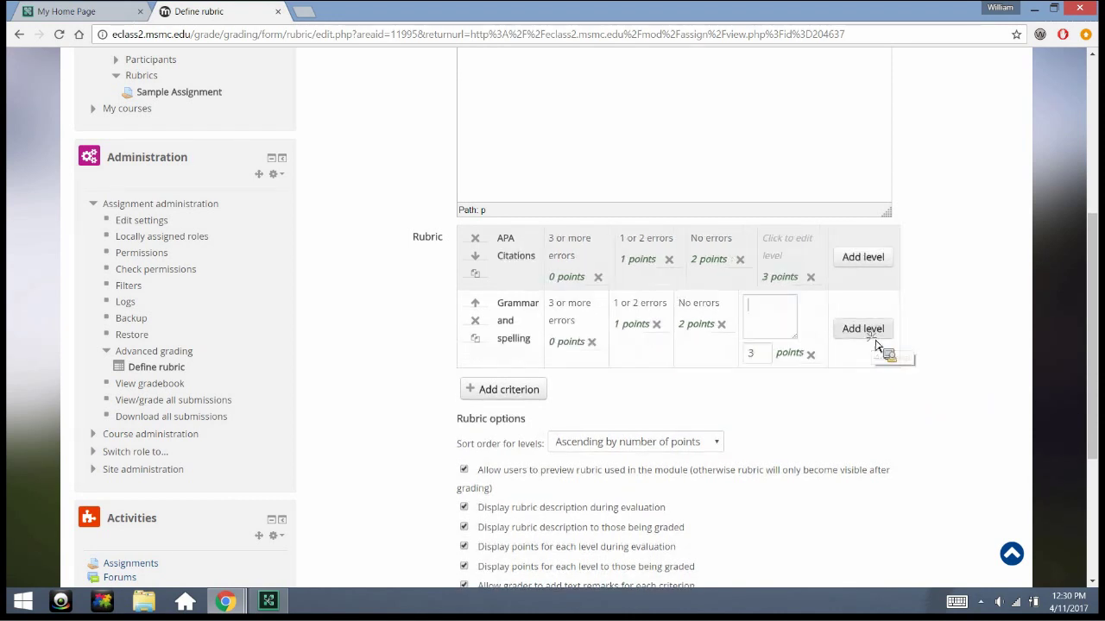
click(769, 247)
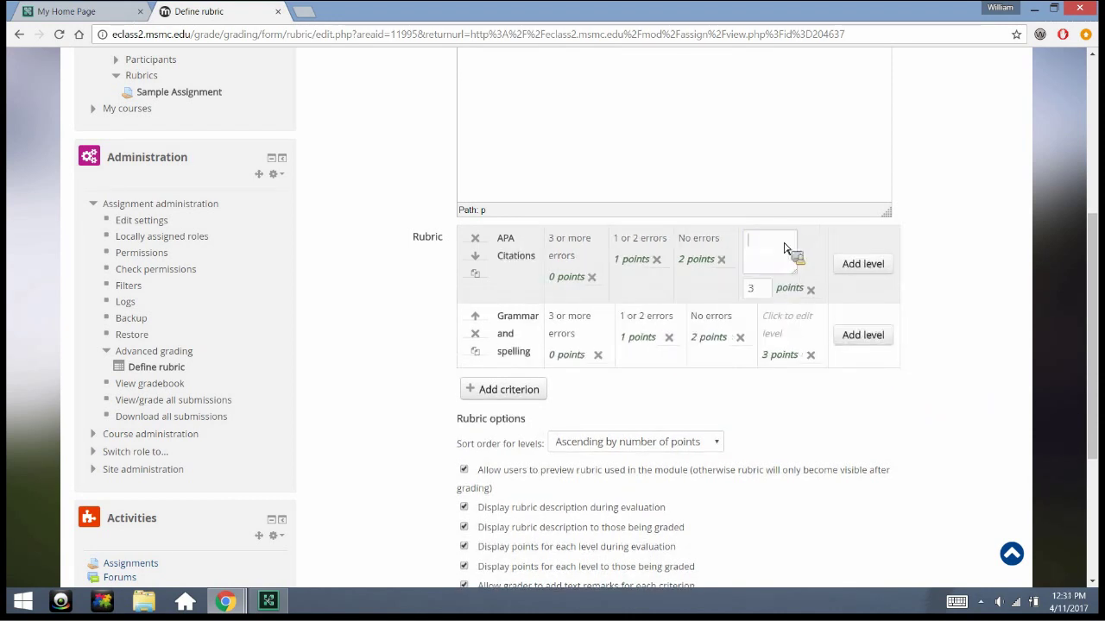
click(811, 289)
click(531, 376)
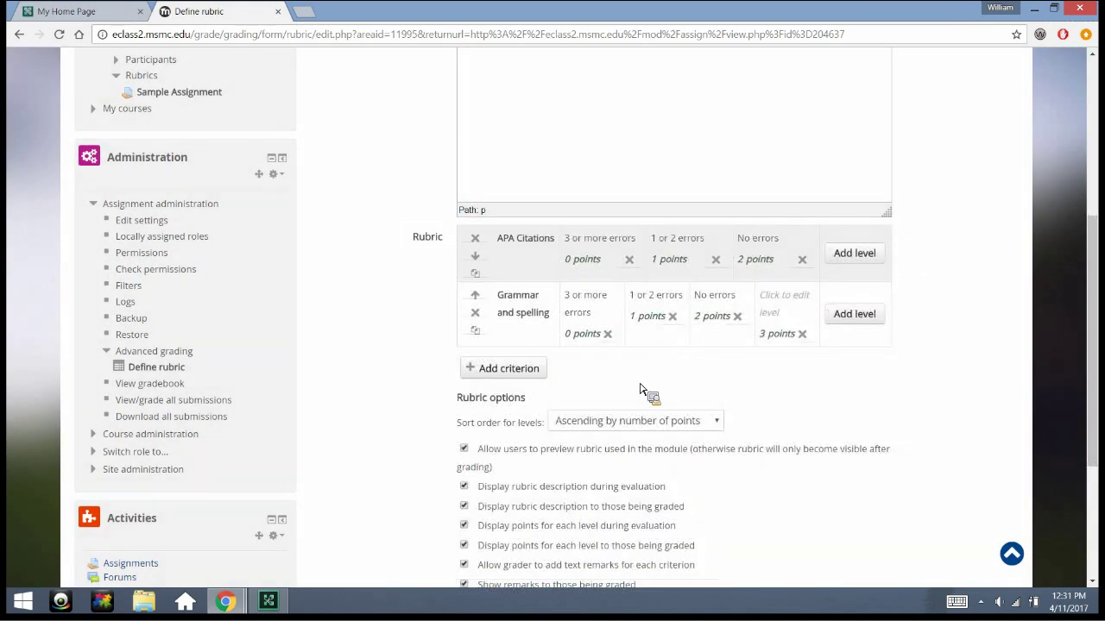
click(803, 334)
click(520, 380)
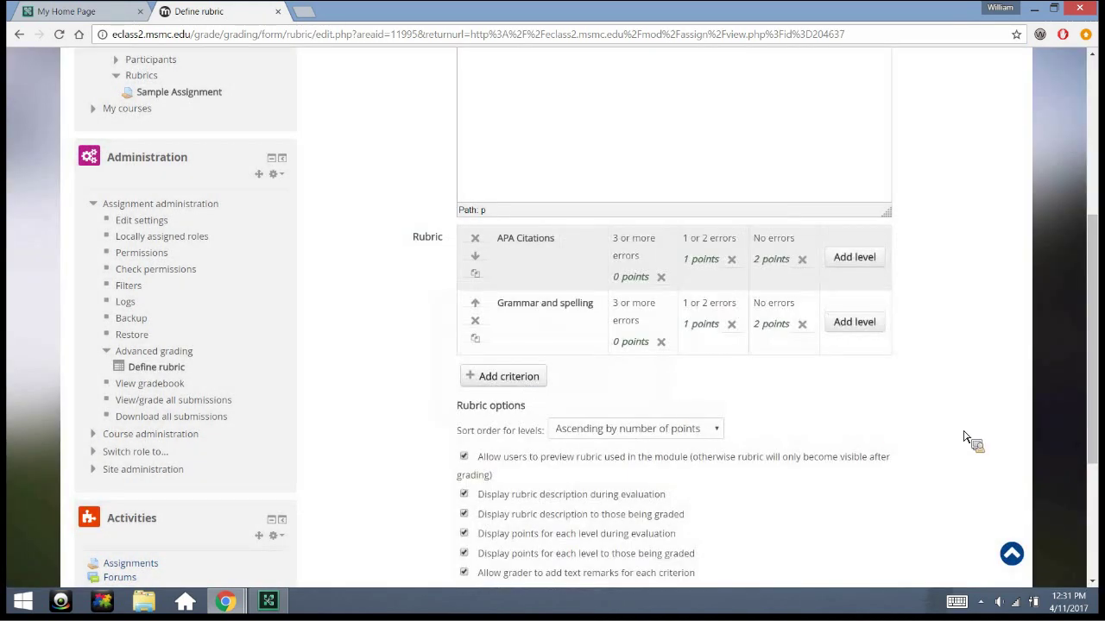
Check that the APA Citations 'No errors' level is worth 2 points
click(774, 264)
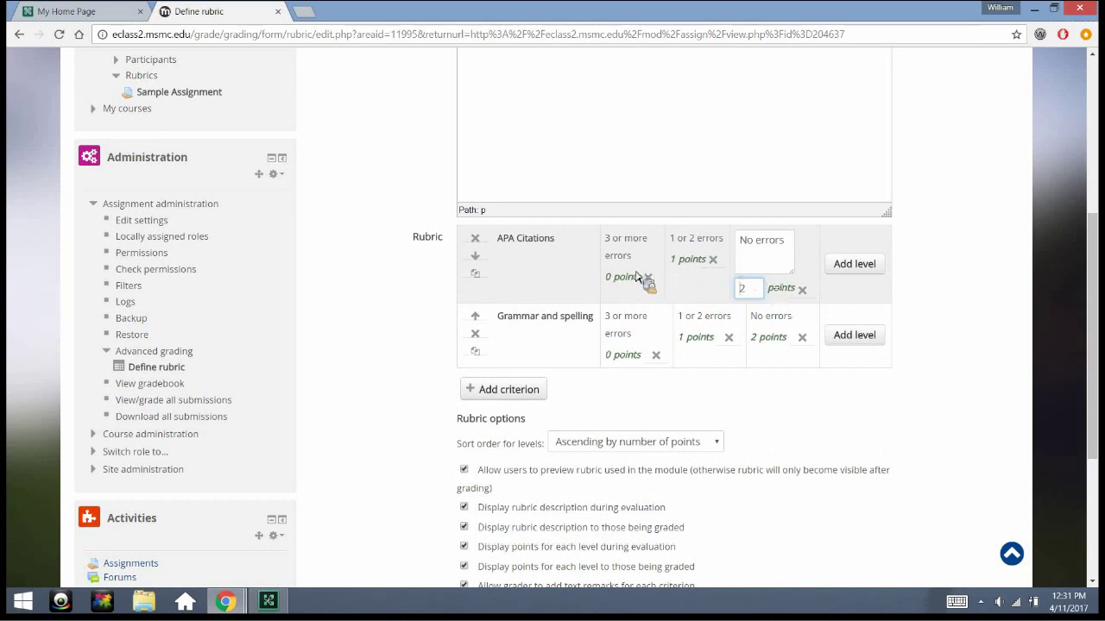
click(804, 381)
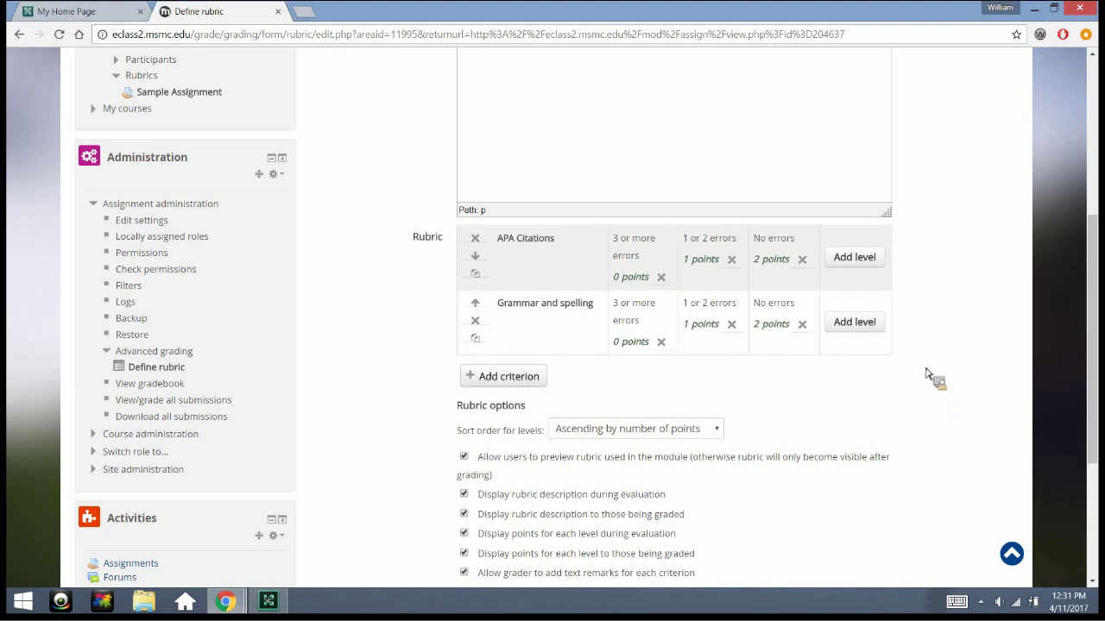
scroll(945, 321, down, 2)
scroll(945, 321, up, 3)
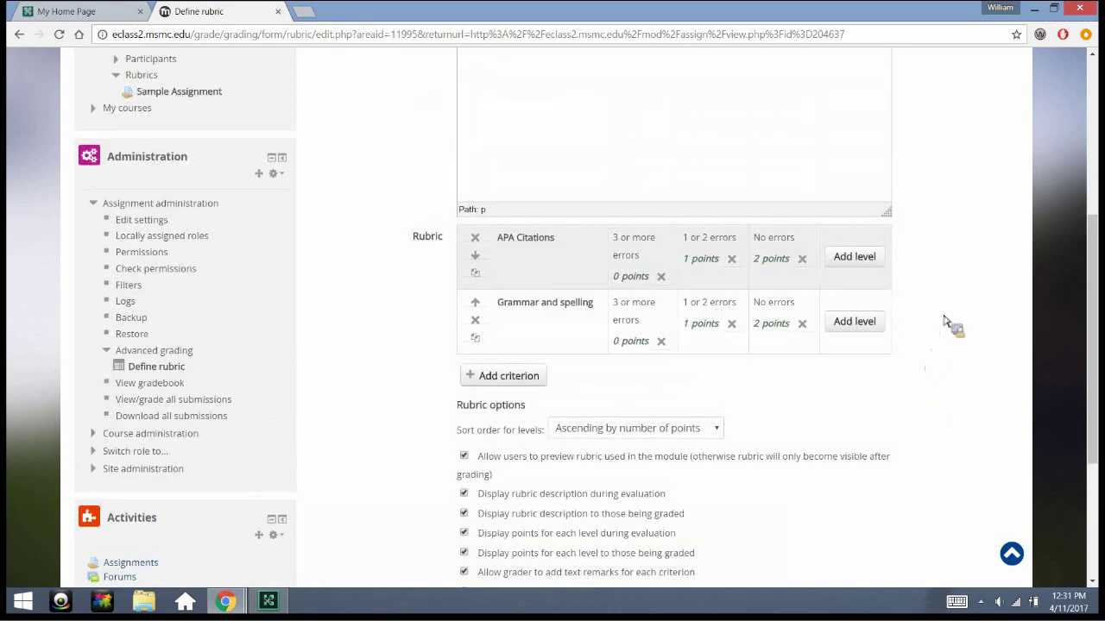
scroll(945, 321, down, 2)
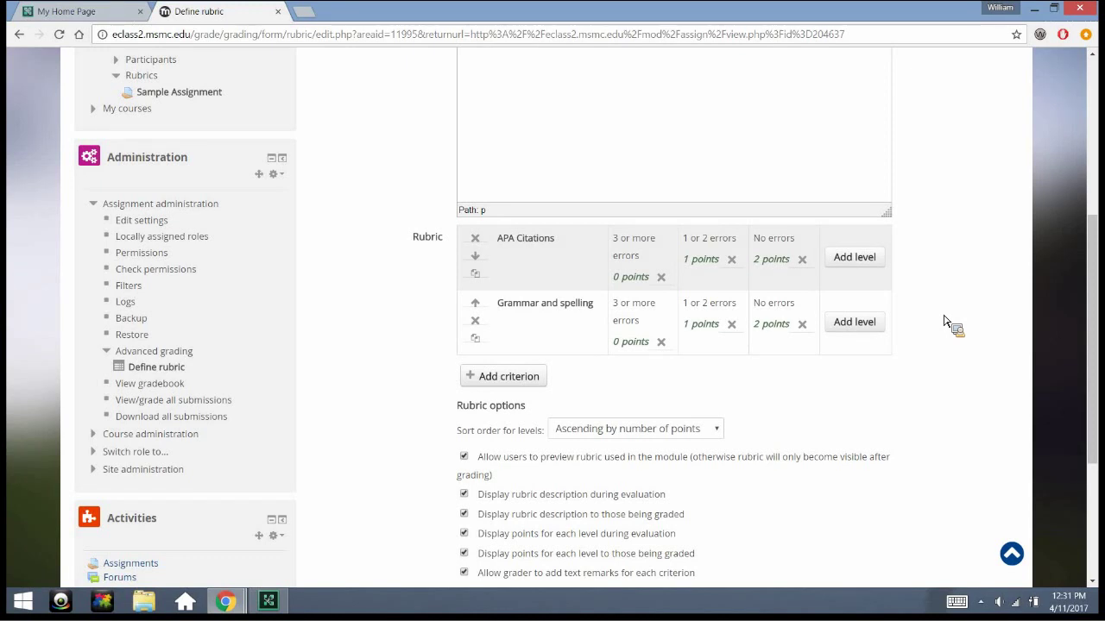
scroll(945, 321, down, 4)
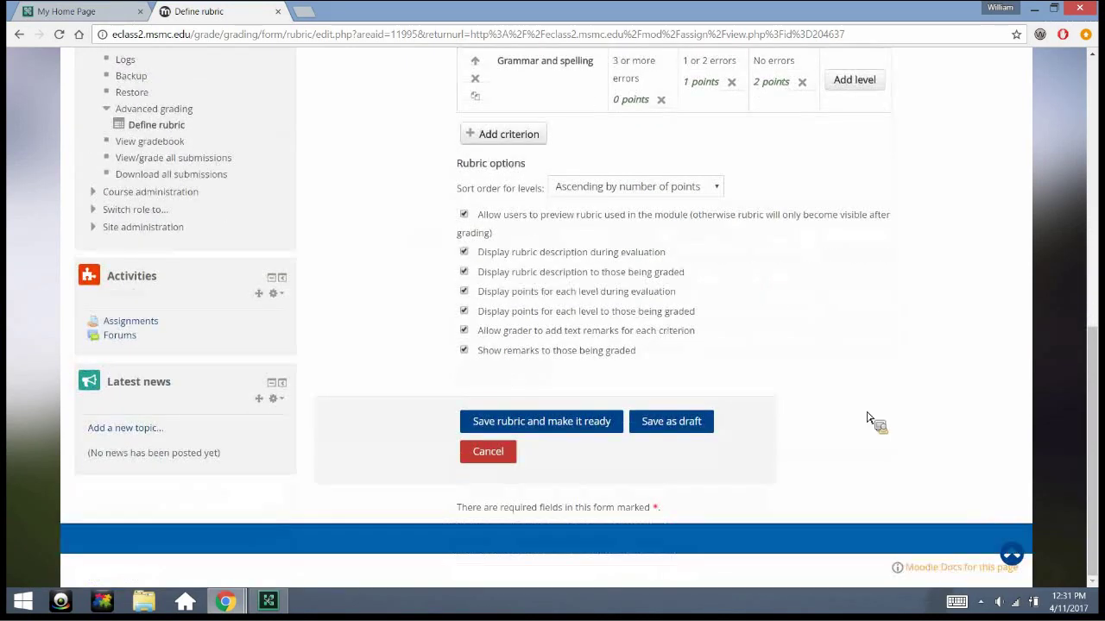
Save the Journal Article Analysis rubric as ready and review it on the Sample Assignment page
click(584, 429)
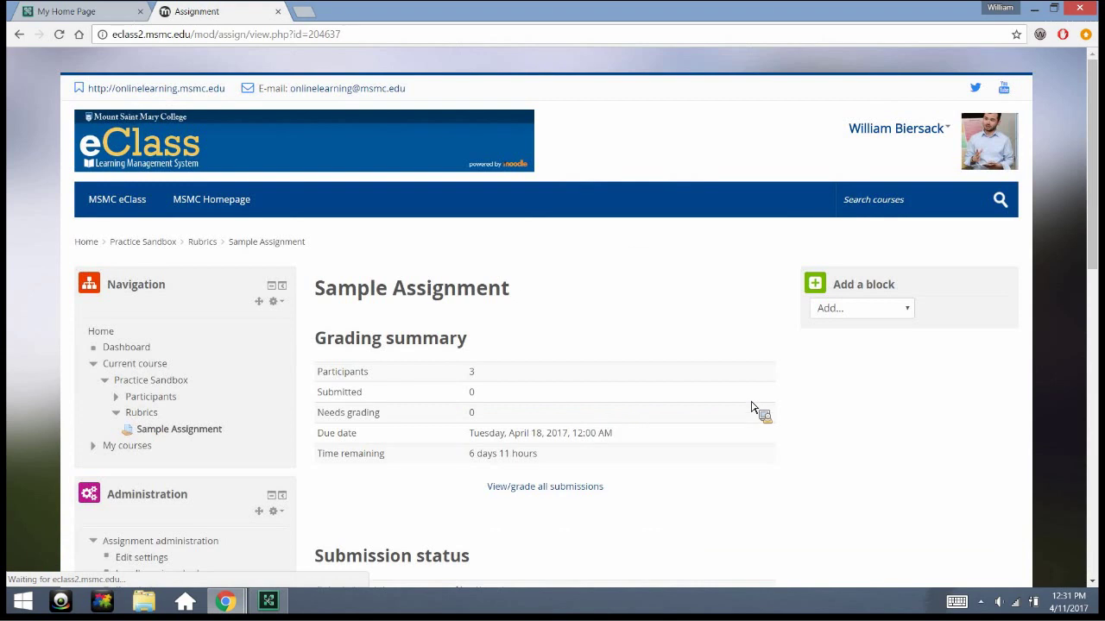
scroll(855, 414, down, 5)
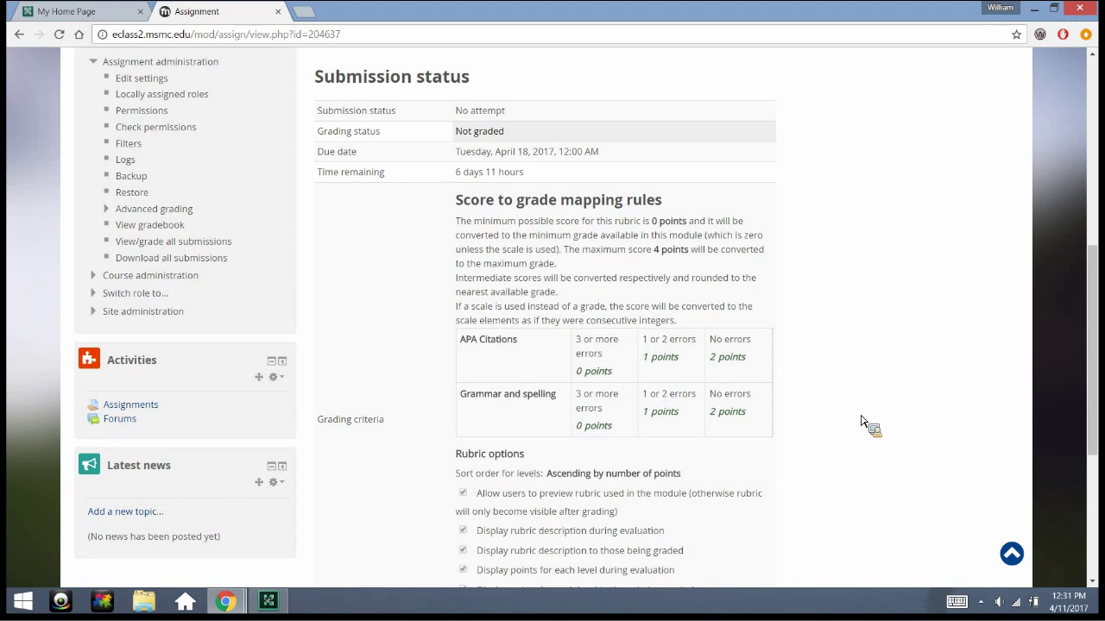
scroll(825, 399, down, 4)
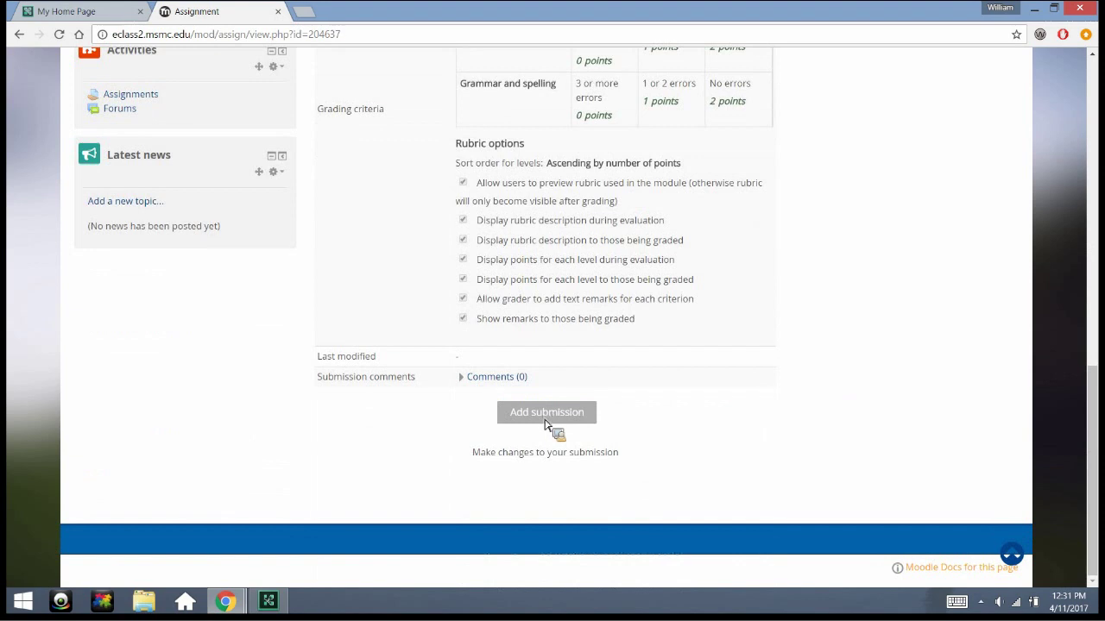
scroll(888, 424, up, 6)
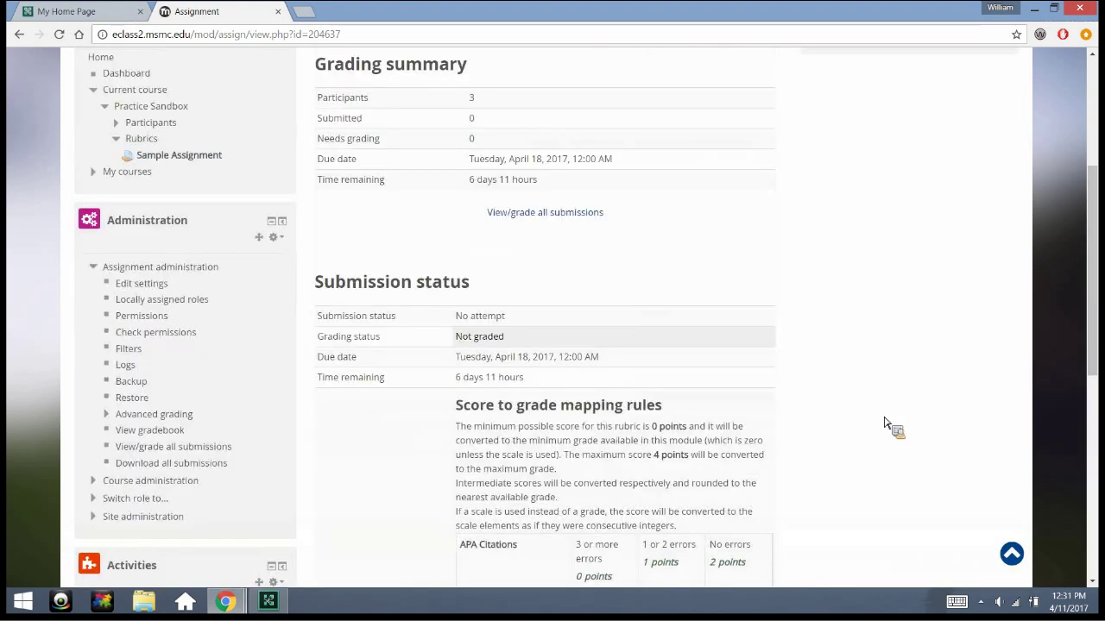
scroll(660, 398, up, 1)
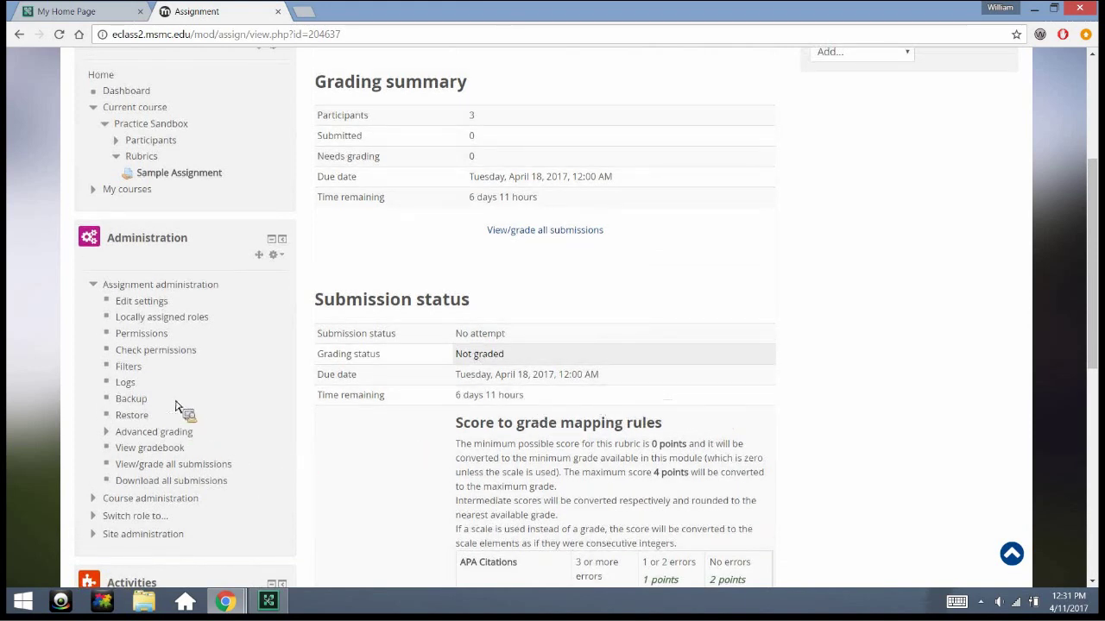
scroll(231, 394, up, 3)
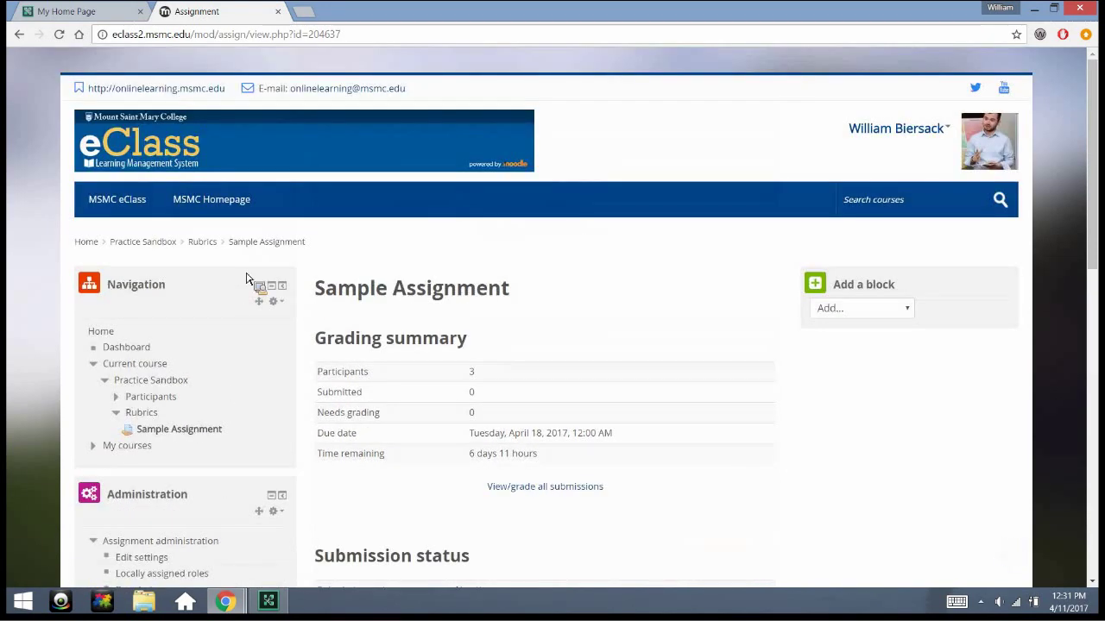
Back on Practice Sandbox, add a new Assignment activity to the Rubrics section
click(146, 245)
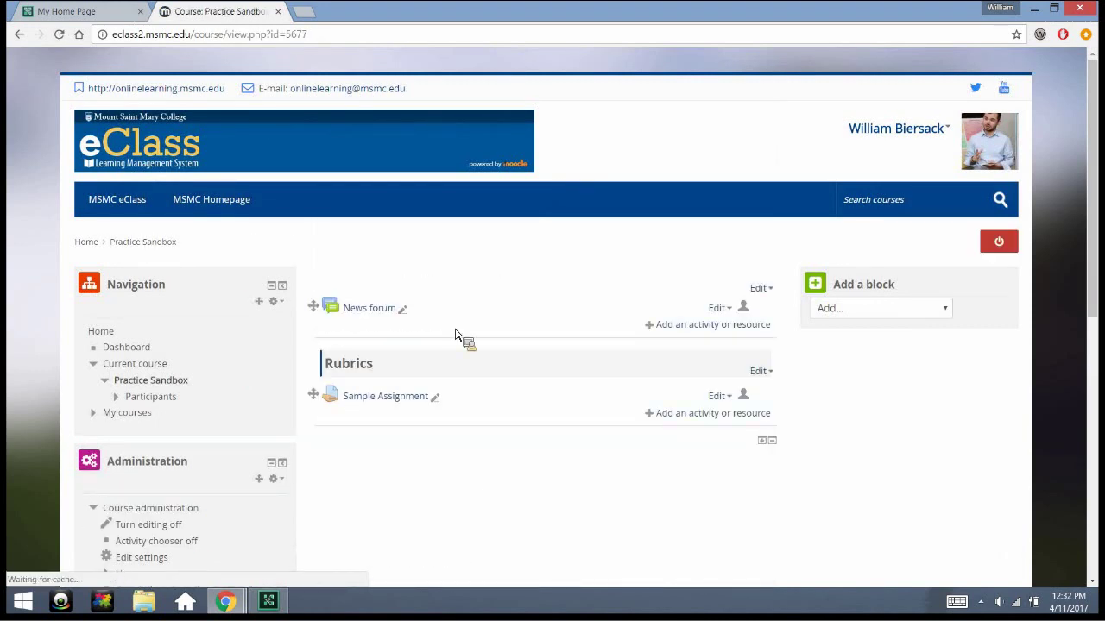
click(725, 415)
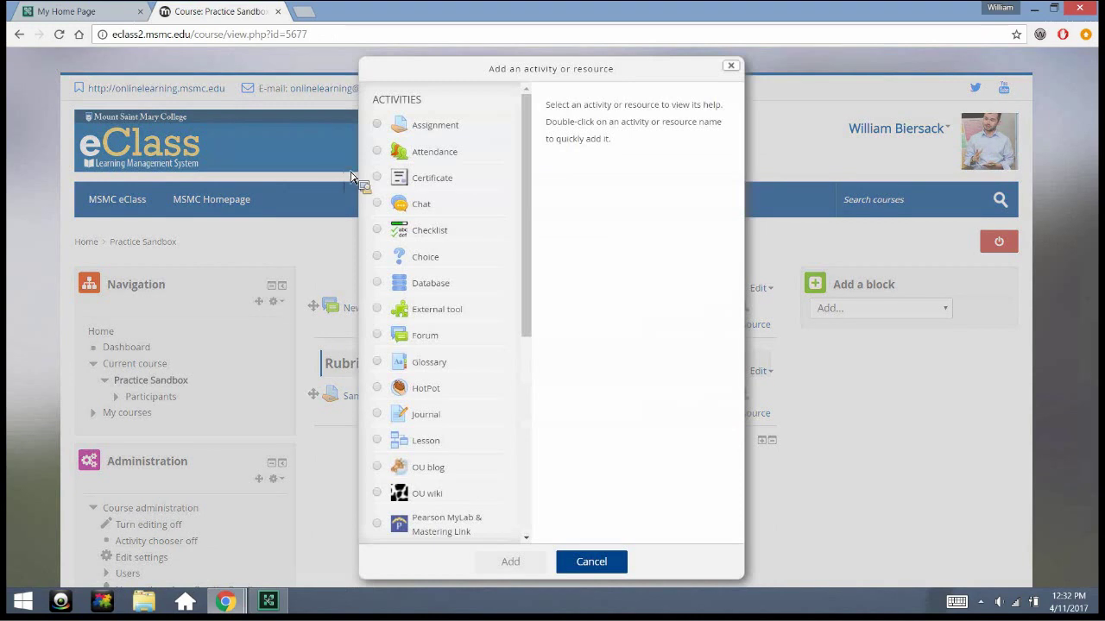
click(379, 126)
click(522, 559)
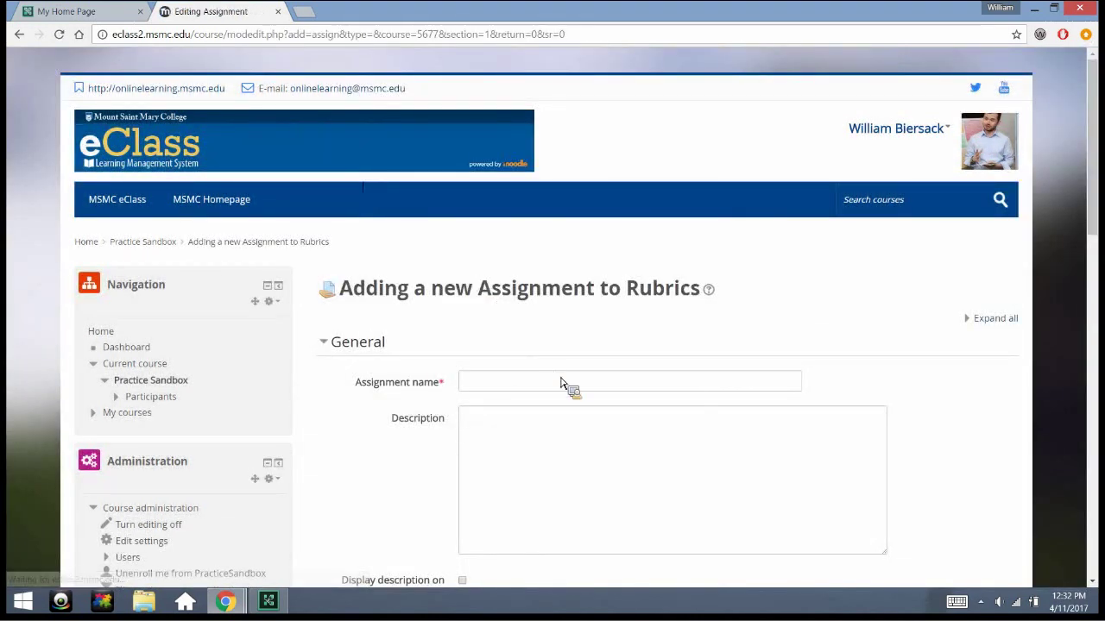
Name the new assignment 'Sample Assignment 2'
click(557, 382)
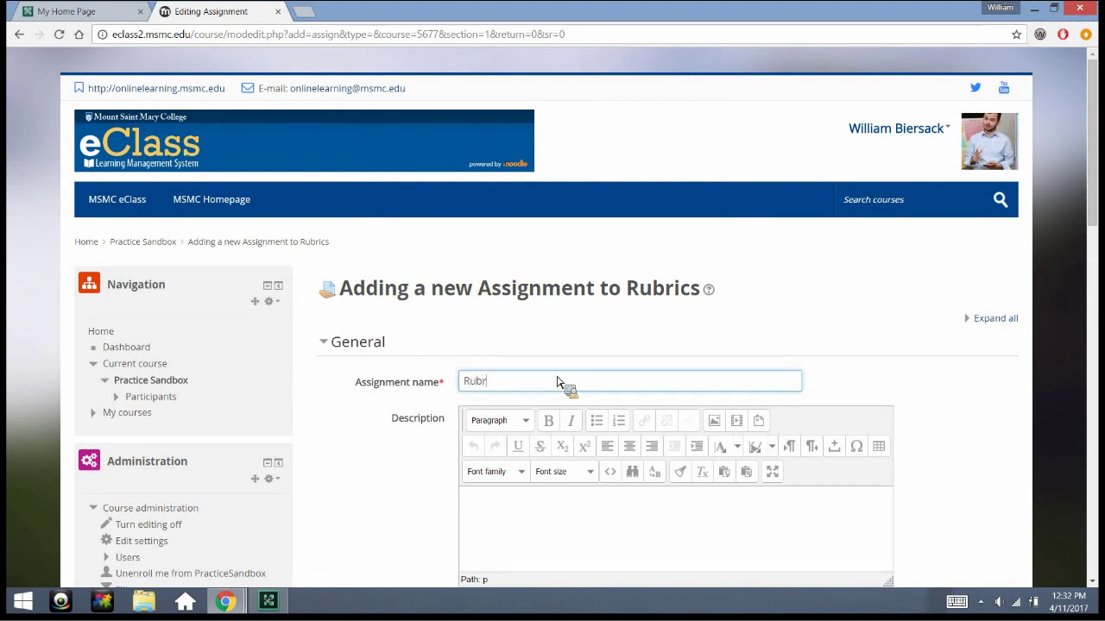
text(Rubri)
key(BackSpace)
key(BackSpace)
key(BackSpace)
key(BackSpace)
text(Sample Assignmen)
click(405, 463)
Set the grading method to Rubric, then save and display the assignment
scroll(404, 463, down, 12)
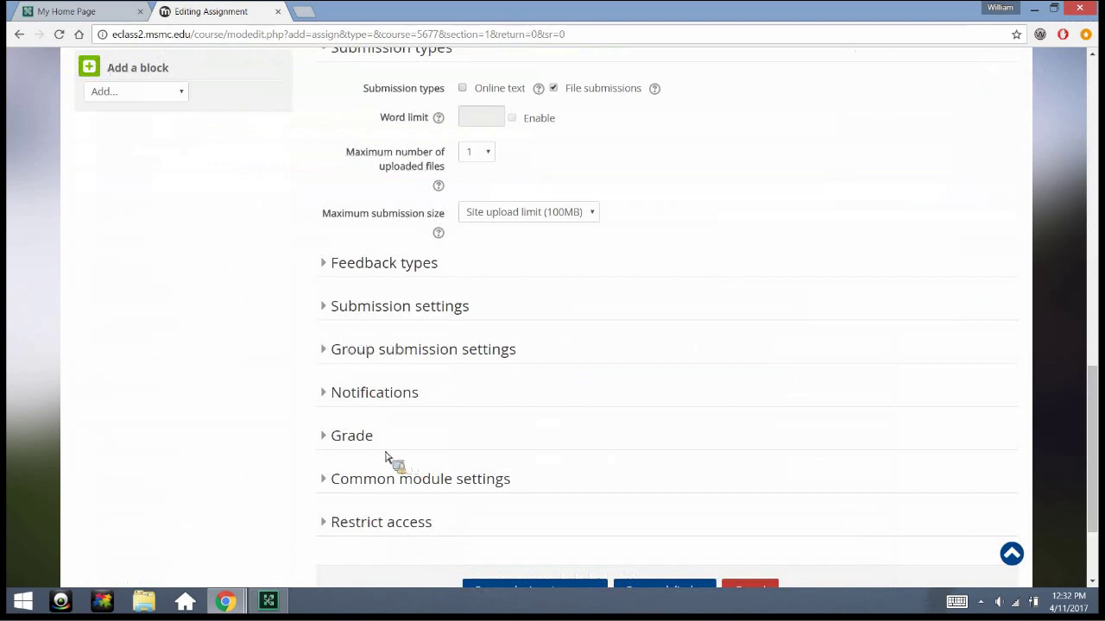
scroll(402, 463, down, 3)
click(360, 322)
click(539, 444)
click(531, 489)
scroll(716, 491, down, 3)
click(677, 489)
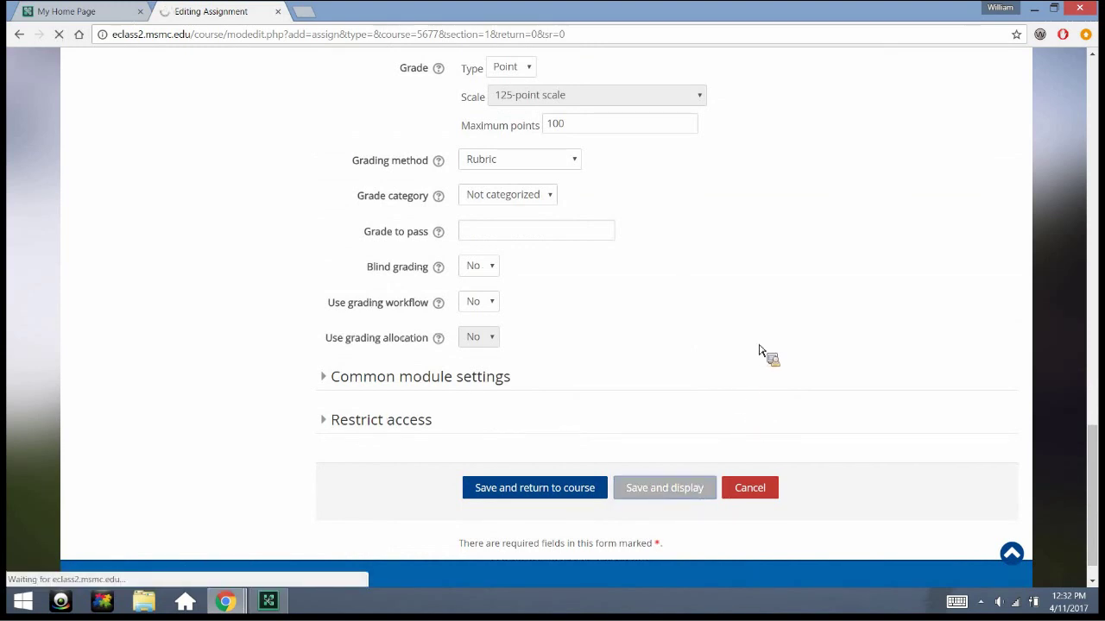
Choose to create the rubric grading form from a shared template
scroll(759, 350, down, 1)
scroll(760, 351, down, 1)
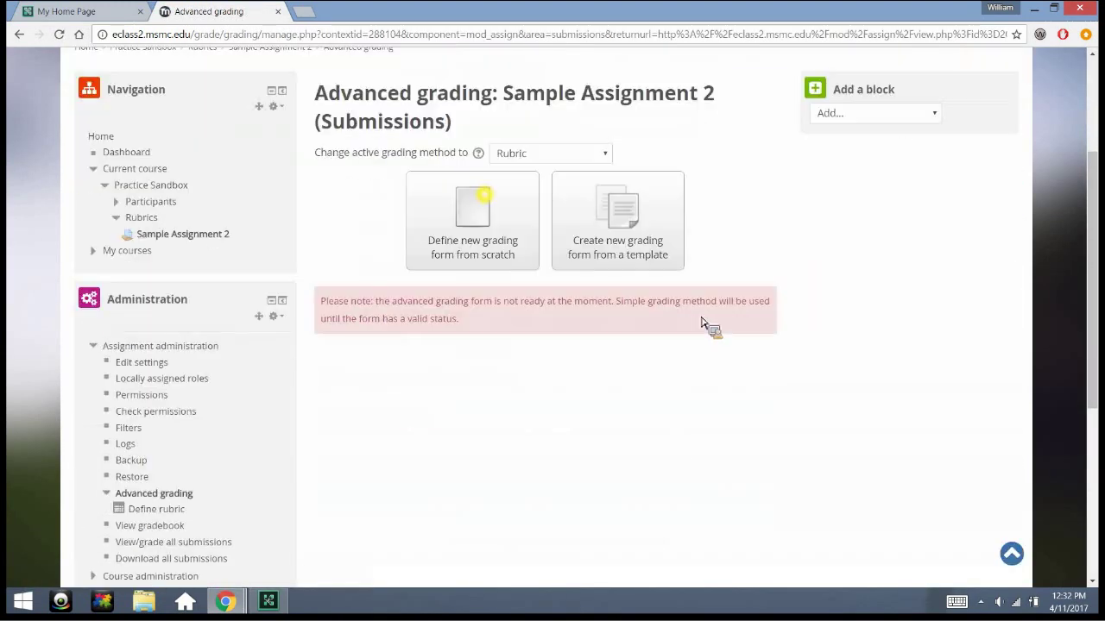
click(624, 244)
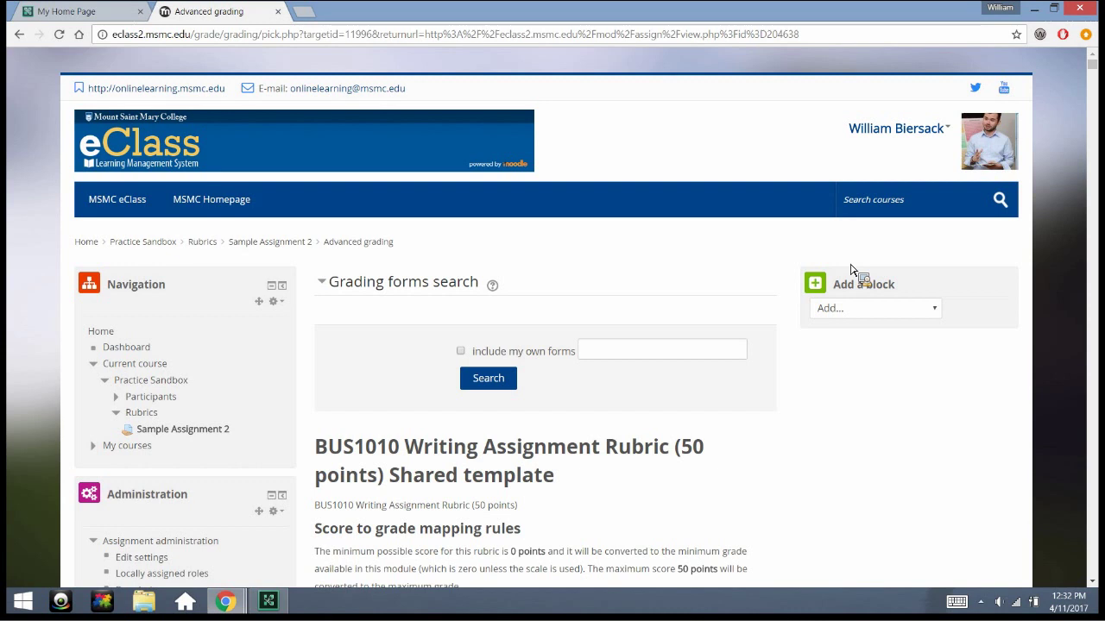
Browse the shared FBA/BIP Assessment Rubric templates down to Item #5
scroll(842, 276, down, 3)
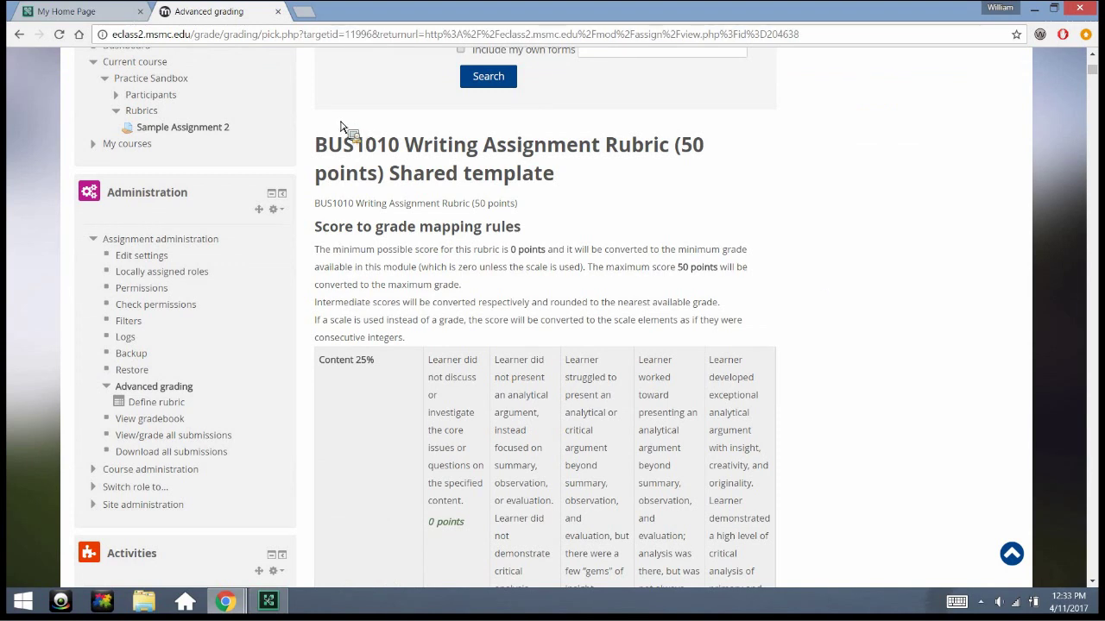
scroll(345, 138, down, 1)
scroll(924, 197, down, 1)
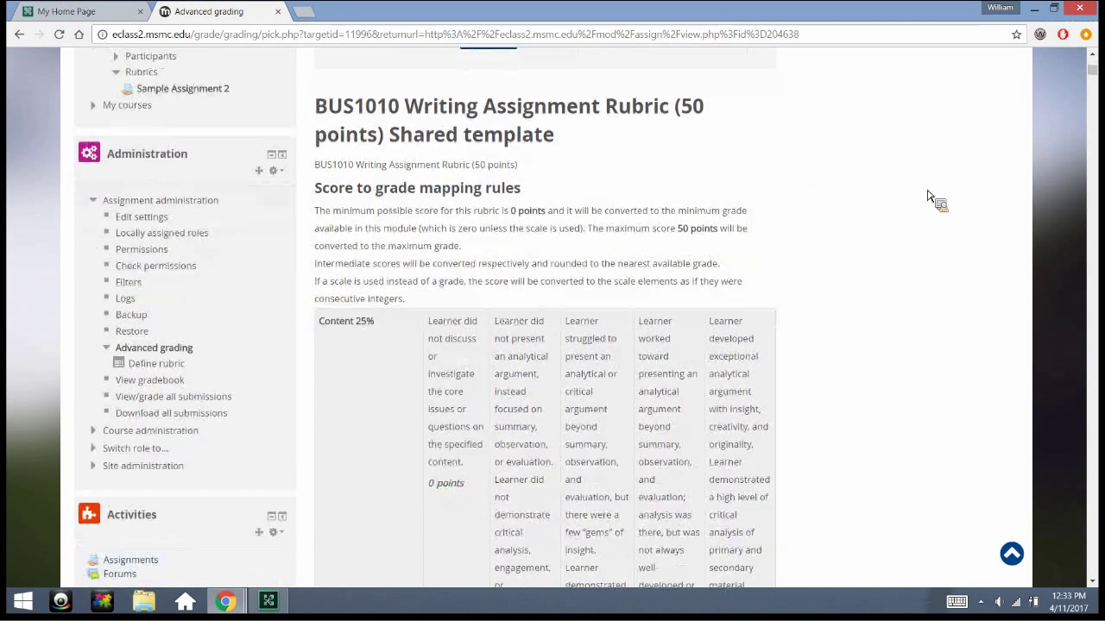
scroll(949, 201, down, 3)
scroll(966, 203, down, 10)
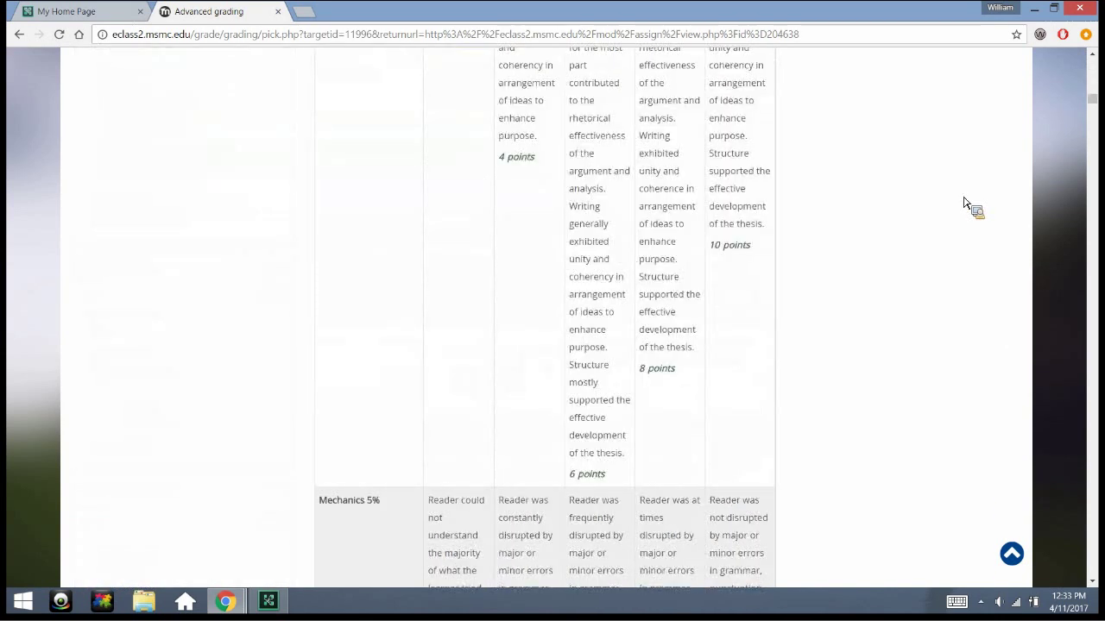
scroll(964, 203, down, 10)
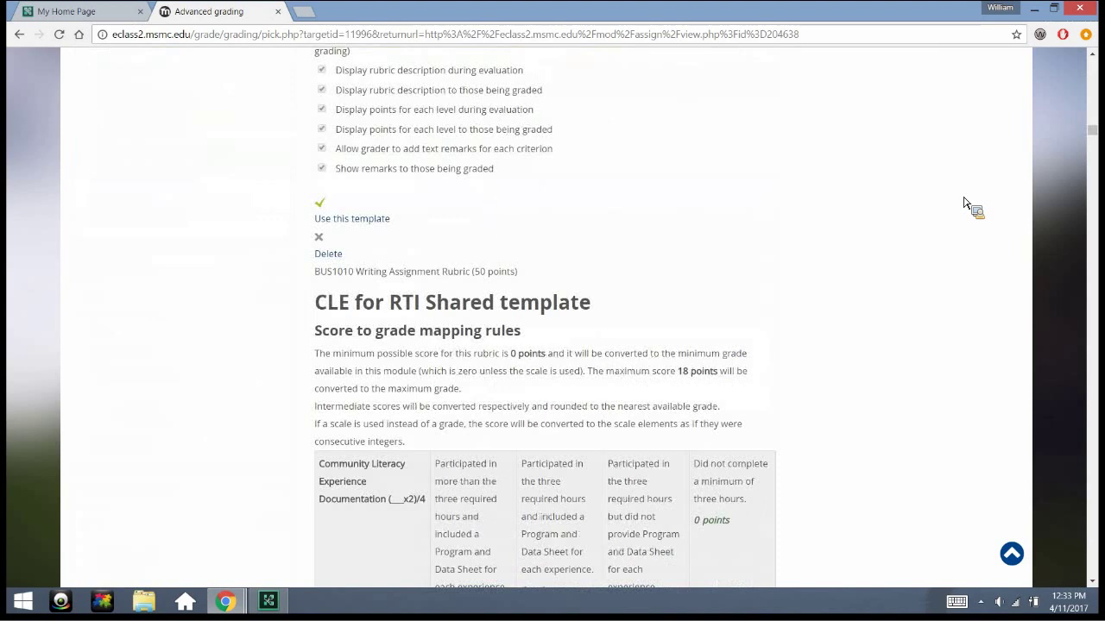
scroll(965, 203, down, 2)
scroll(962, 203, down, 1)
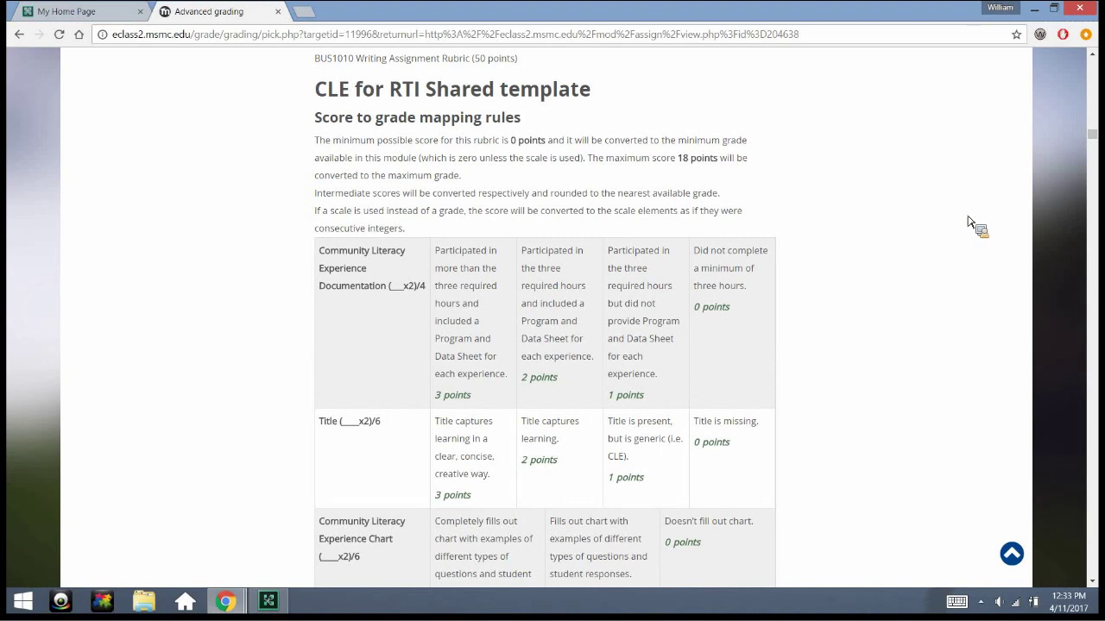
scroll(970, 222, down, 10)
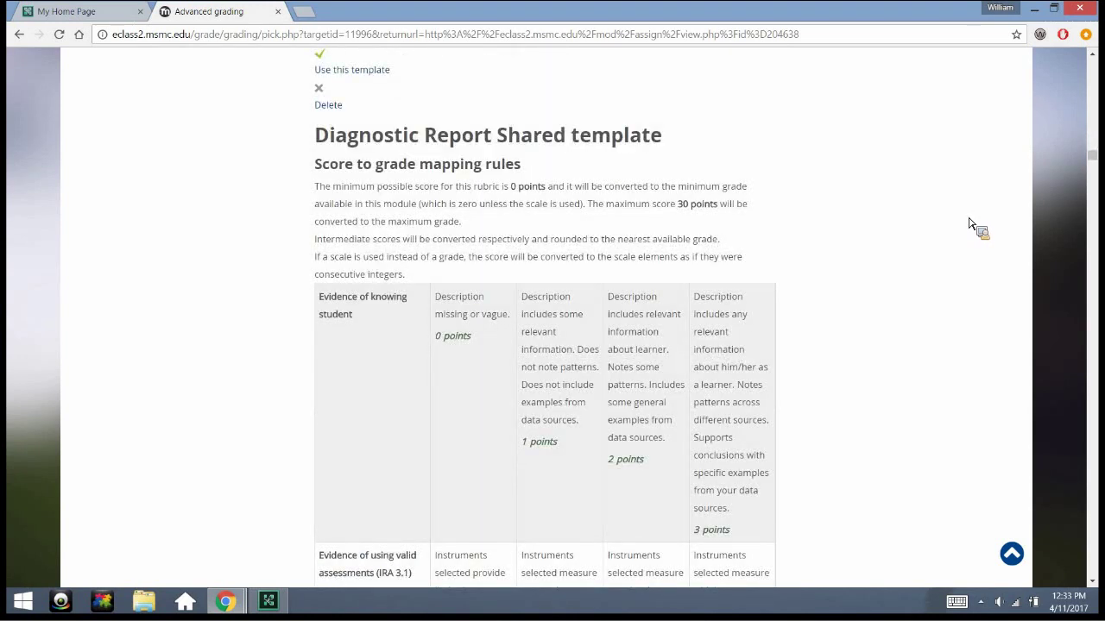
scroll(968, 223, down, 1)
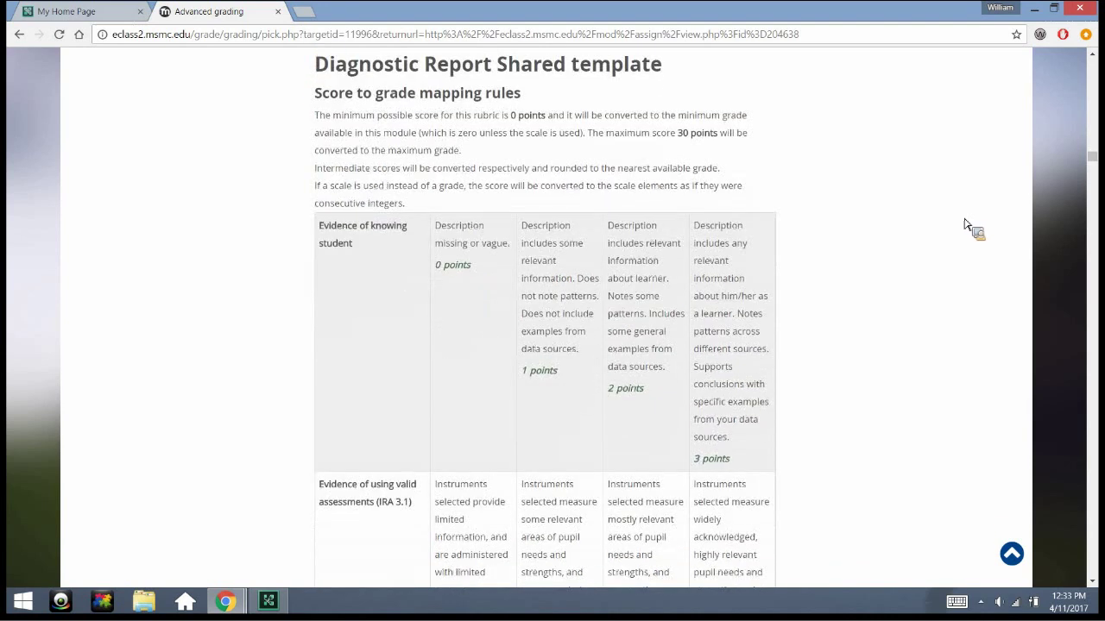
scroll(966, 226, down, 15)
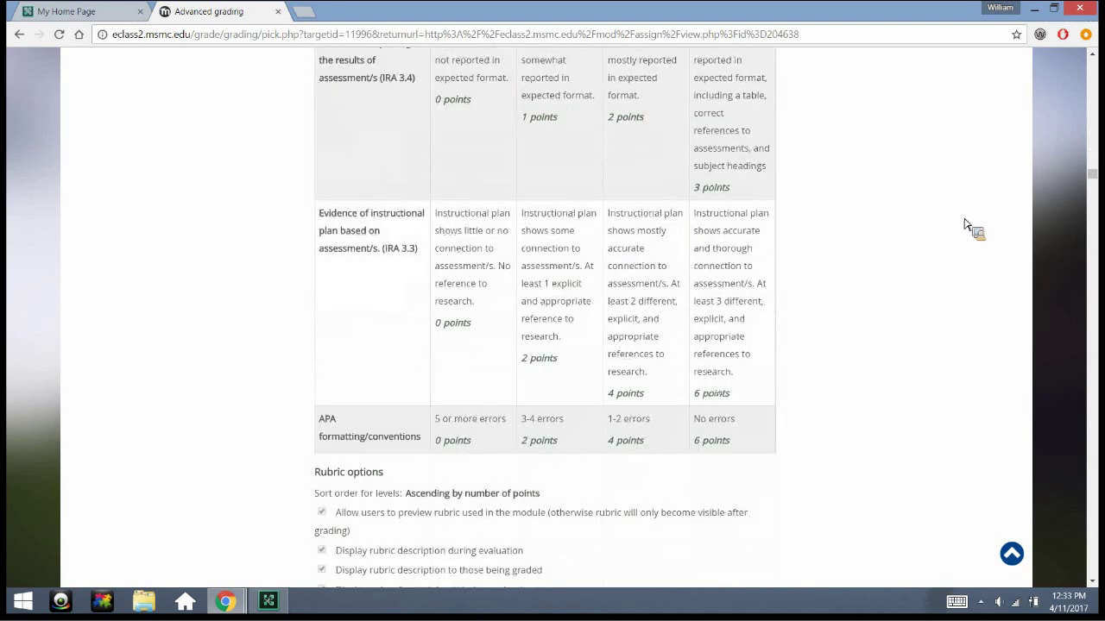
scroll(967, 225, down, 2)
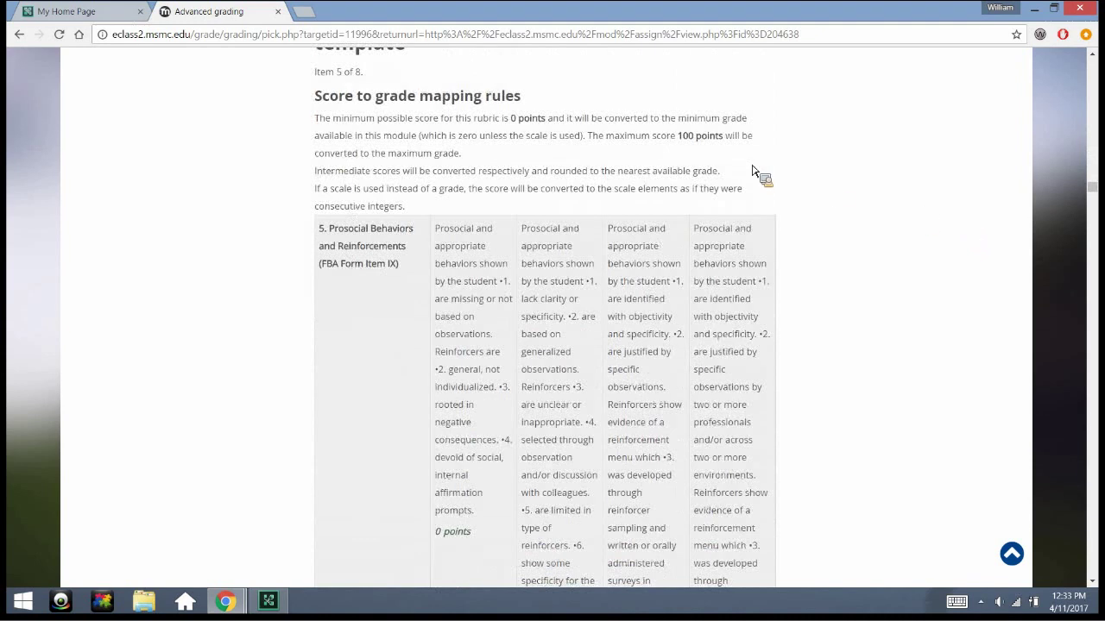
scroll(754, 173, down, 1)
scroll(835, 173, down, 8)
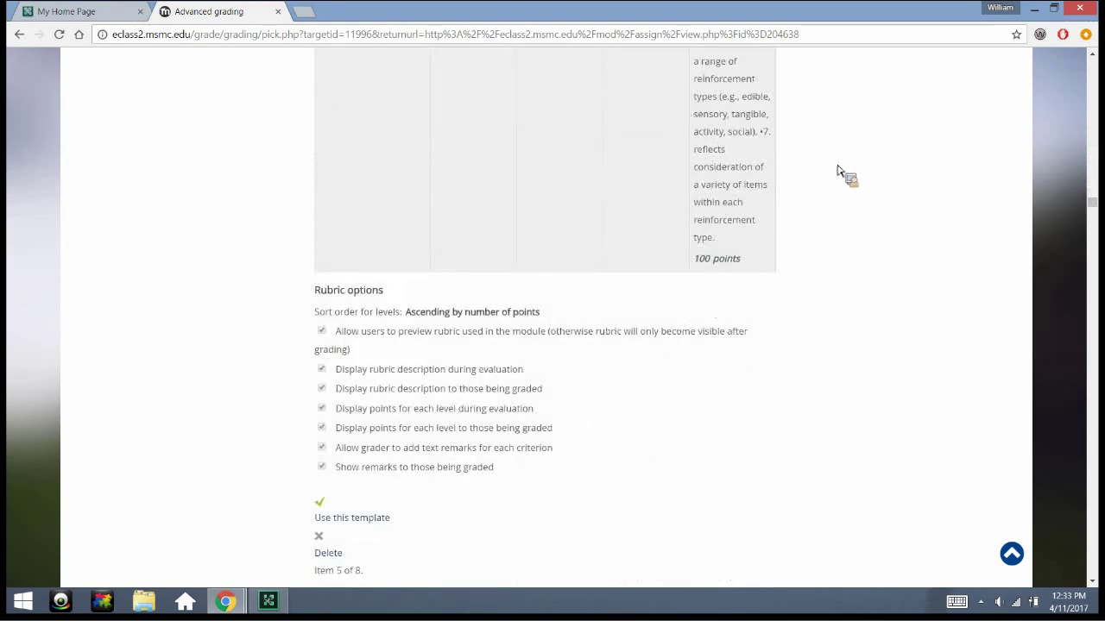
scroll(836, 173, up, 3)
scroll(842, 182, down, 7)
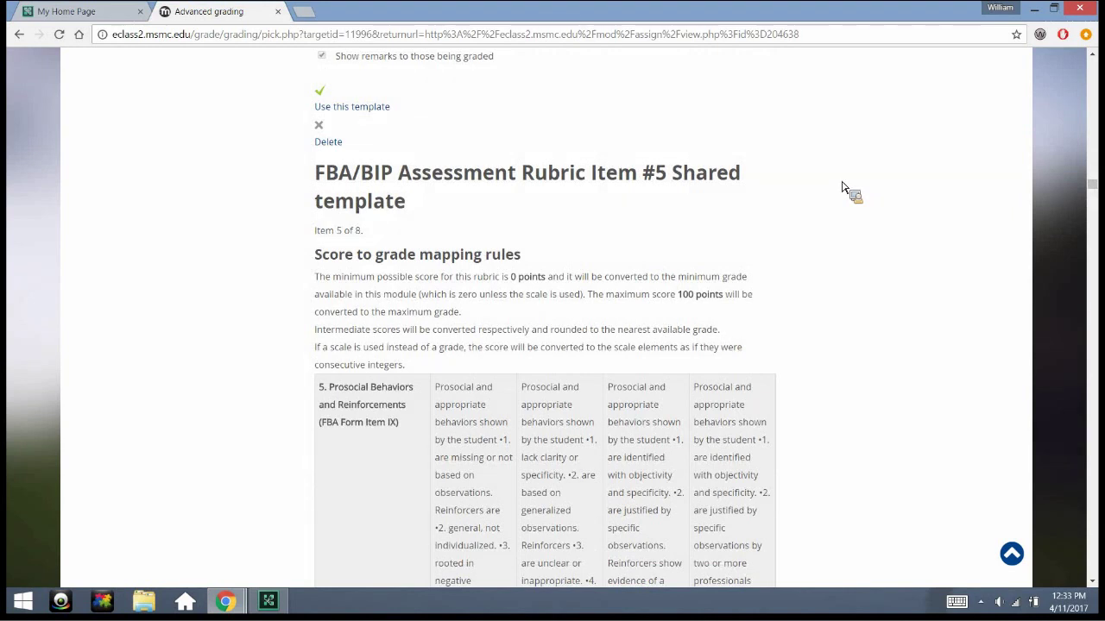
scroll(843, 187, down, 10)
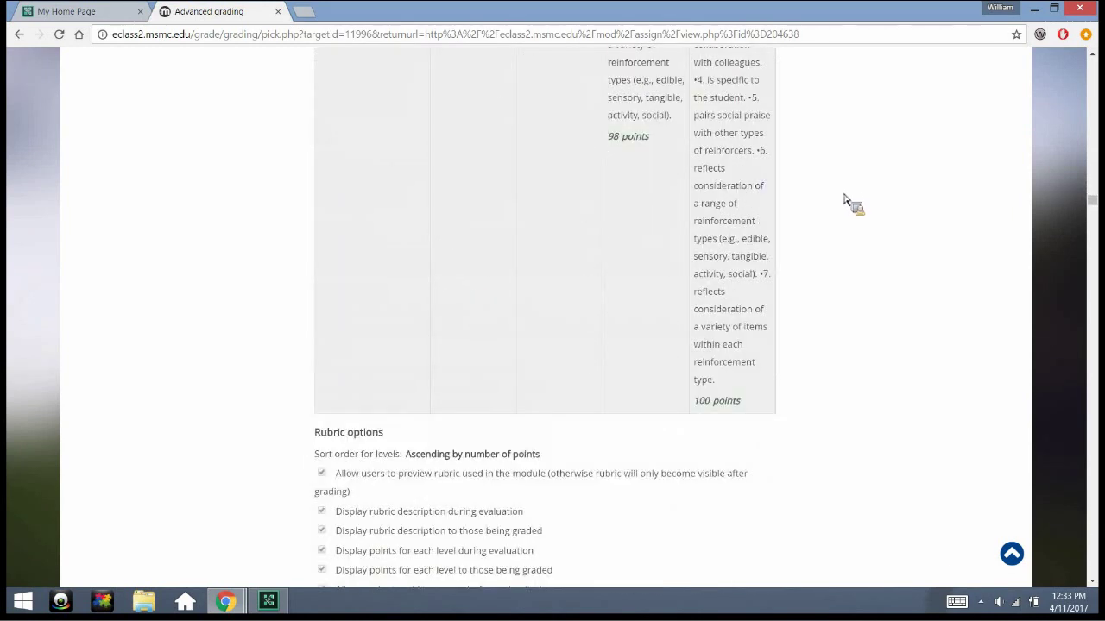
scroll(843, 200, down, 3)
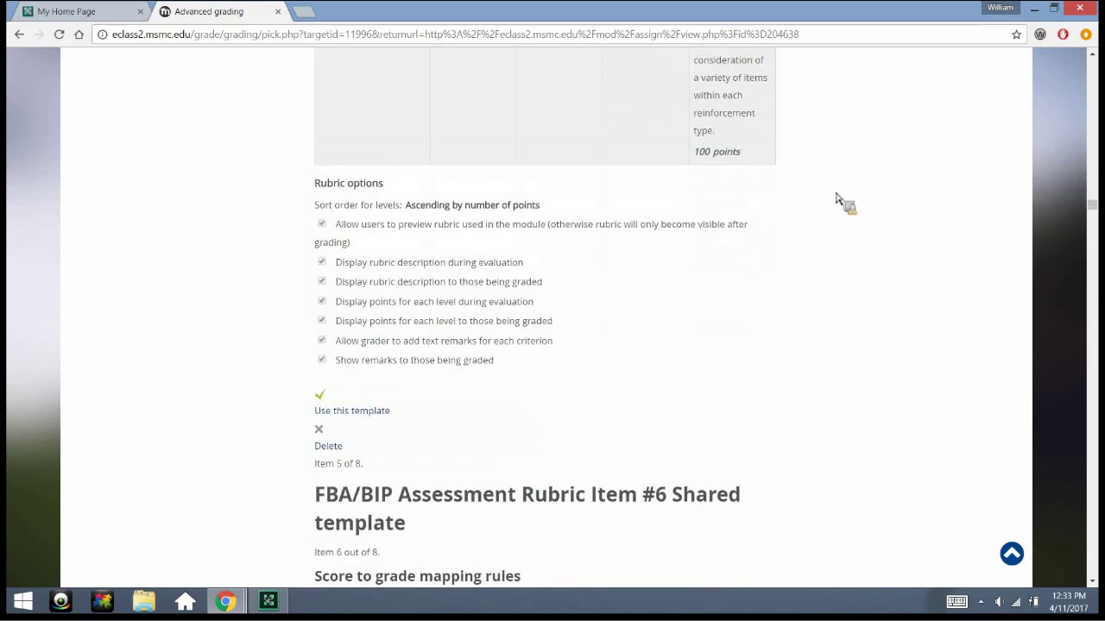
Use the FBA/BIP Assessment Rubric Item #5 template and confirm with Continue
click(342, 413)
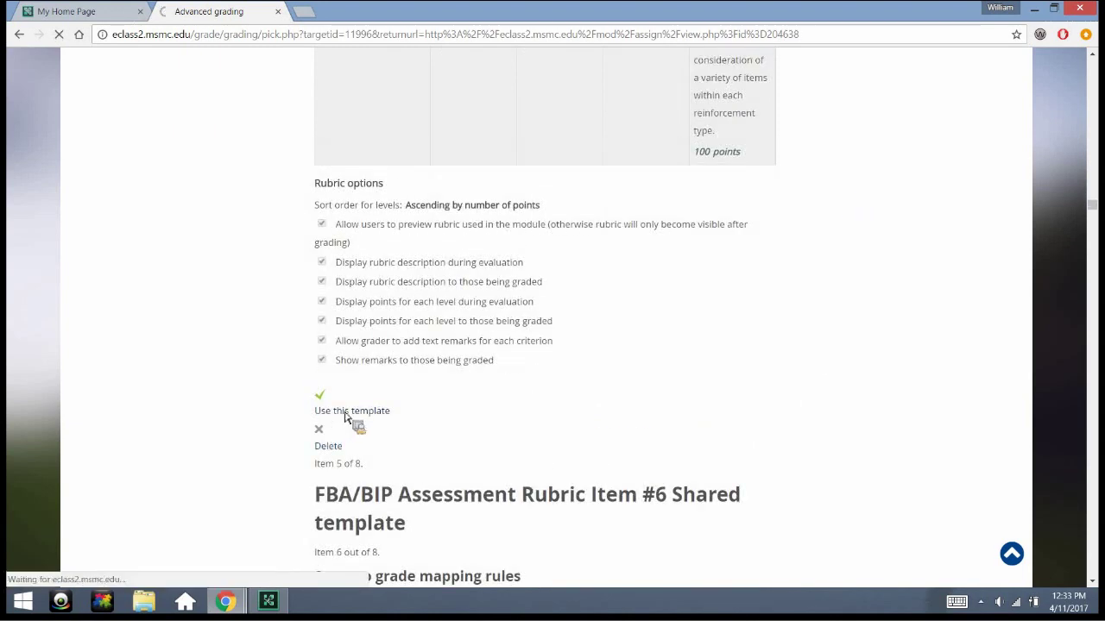
scroll(751, 449, down, 1)
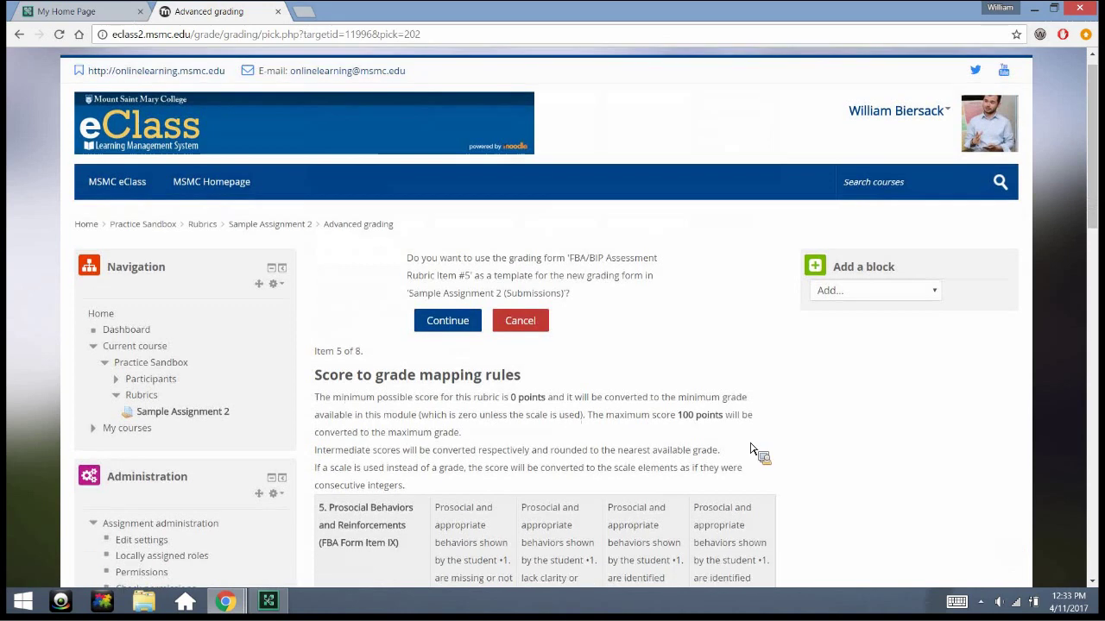
scroll(751, 449, down, 1)
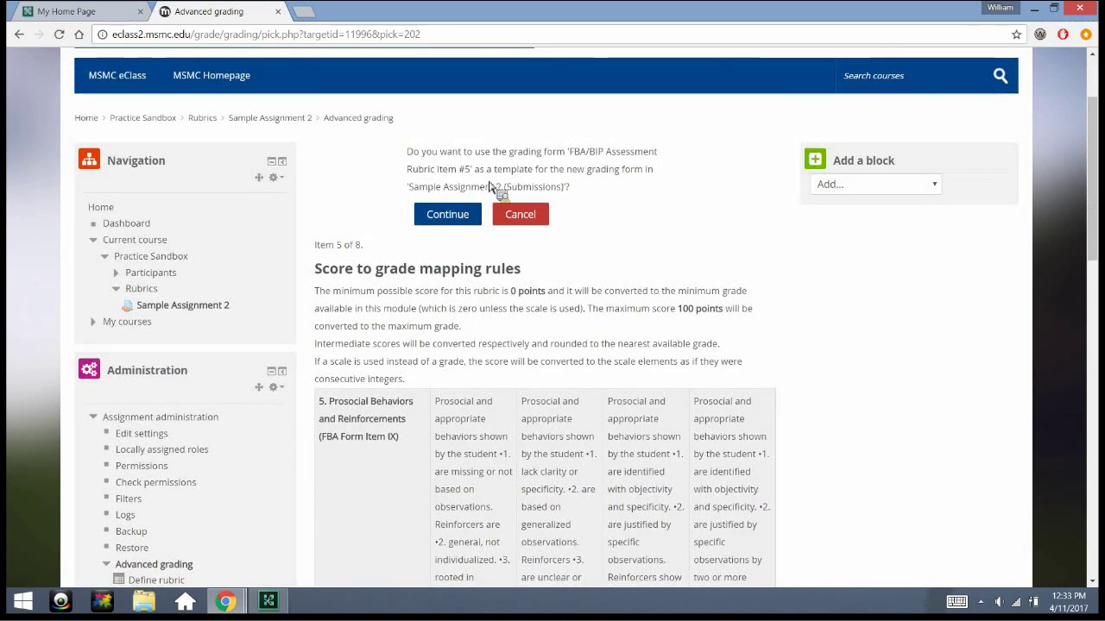
click(442, 215)
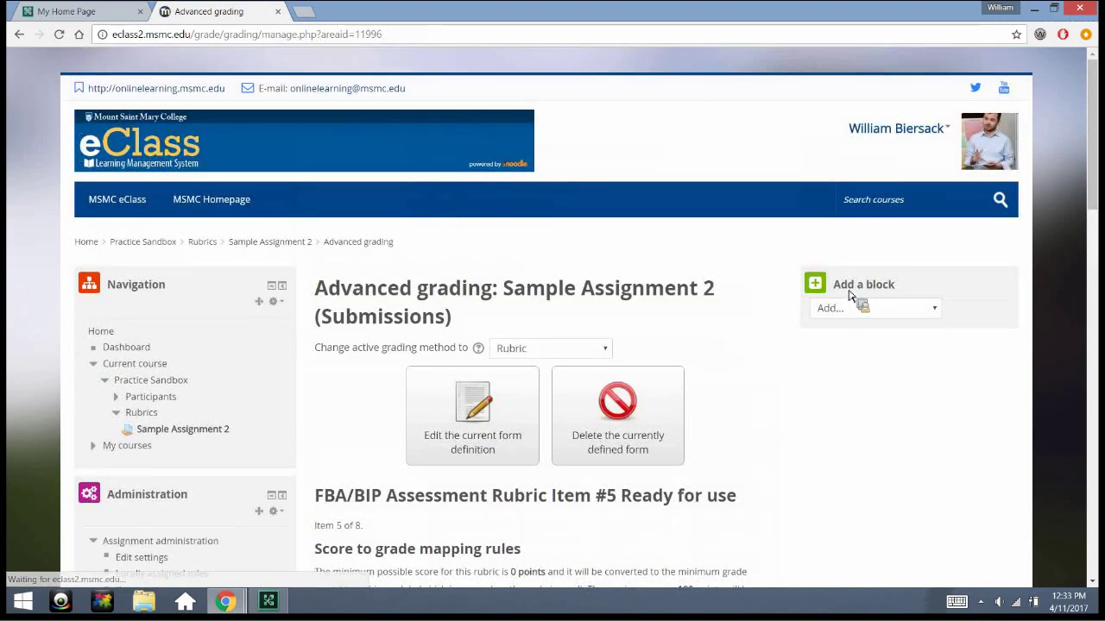
Review the applied rubric, now marked Ready for use and scored 0–100 points
scroll(850, 296, down, 4)
scroll(850, 296, down, 8)
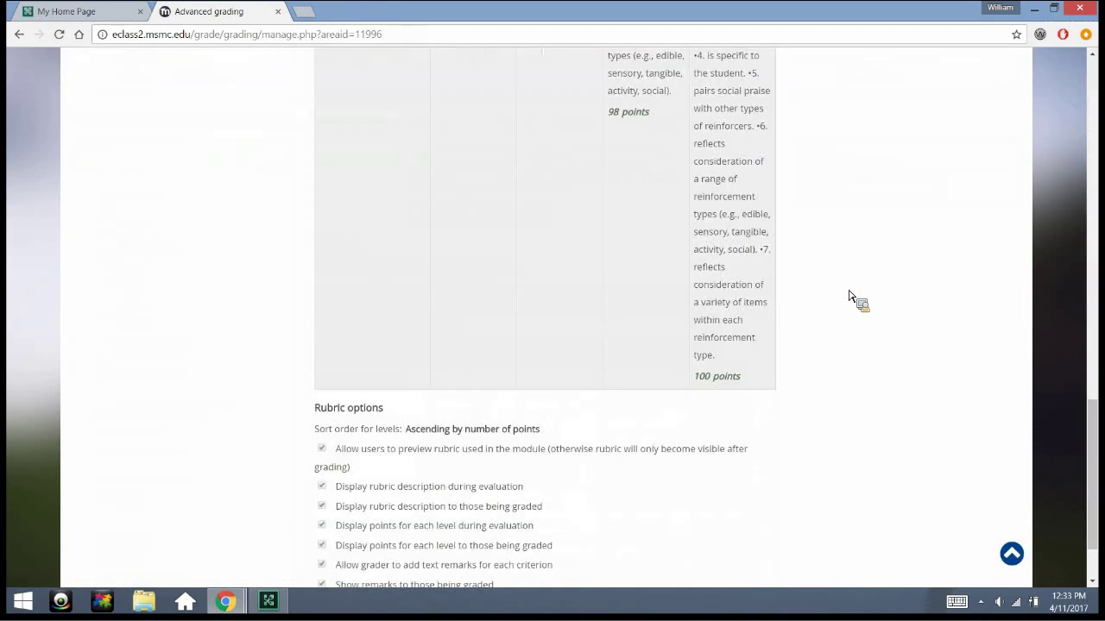
scroll(850, 296, up, 5)
scroll(850, 296, up, 1)
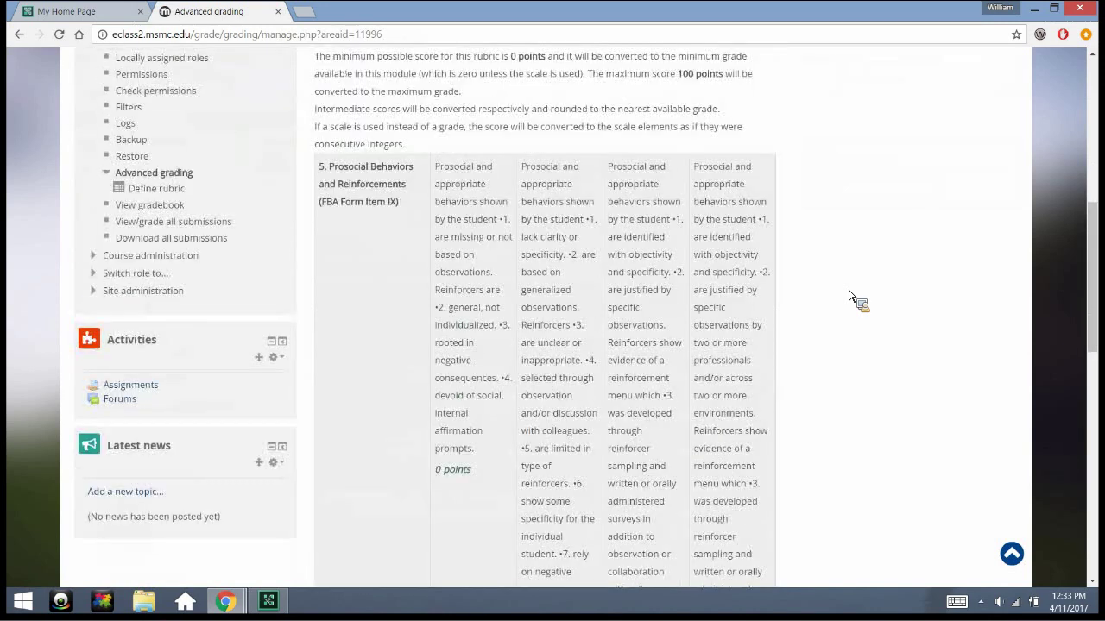
scroll(850, 296, down, 1)
scroll(850, 296, up, 6)
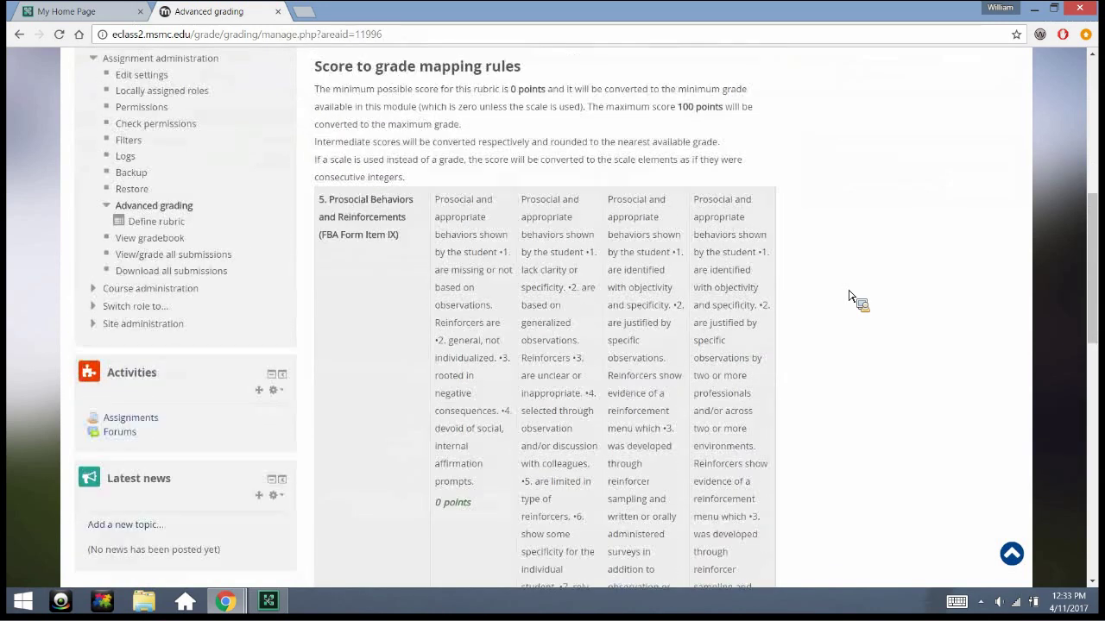
scroll(828, 298, down, 3)
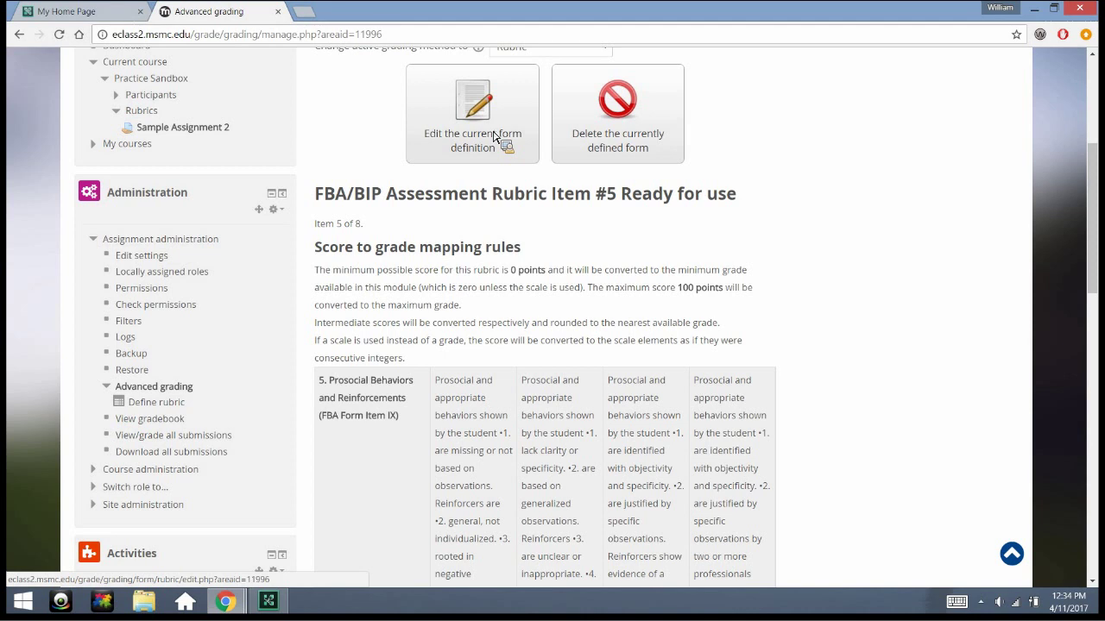
scroll(820, 262, up, 1)
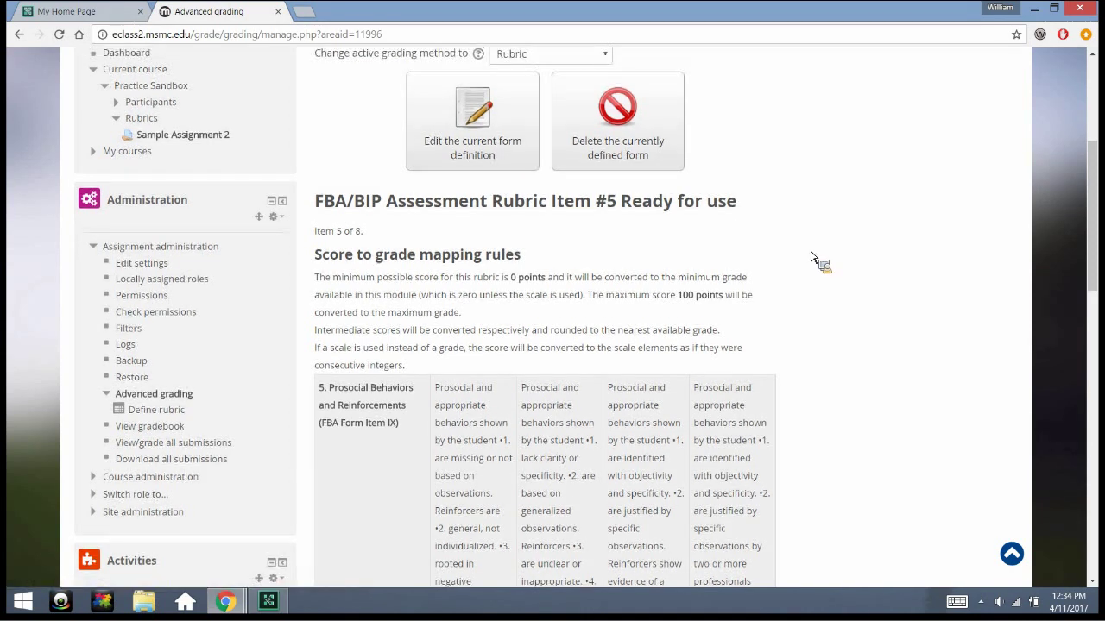
scroll(809, 257, up, 2)
scroll(809, 257, down, 12)
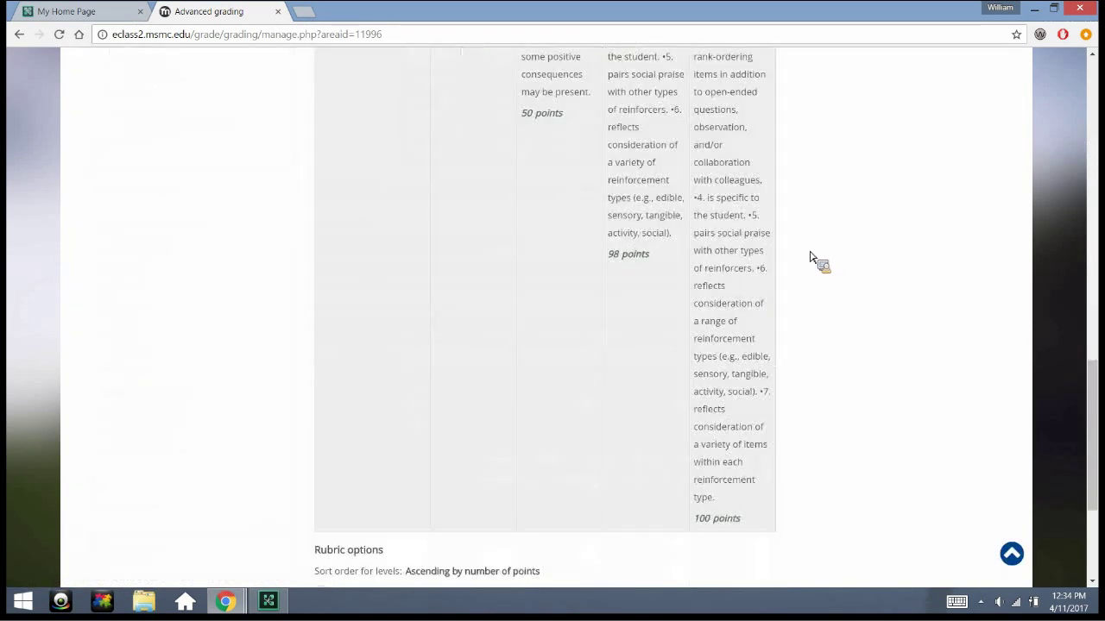
scroll(809, 257, up, 3)
scroll(810, 257, up, 10)
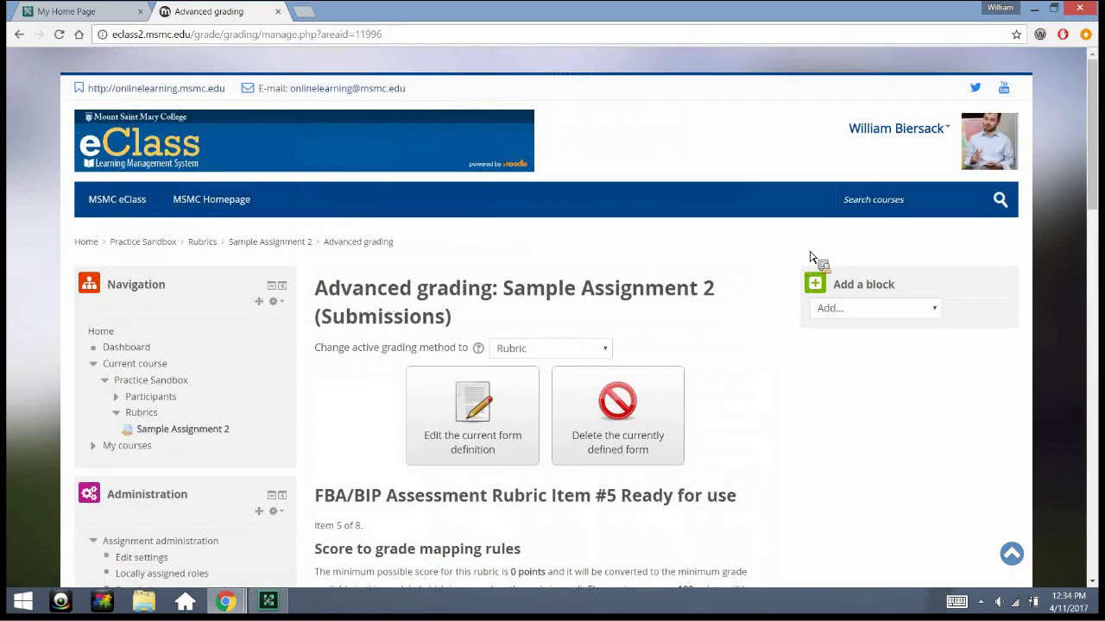
Return to Practice Sandbox to check both assignments under Rubrics, then switch to Adobe Connect
click(173, 243)
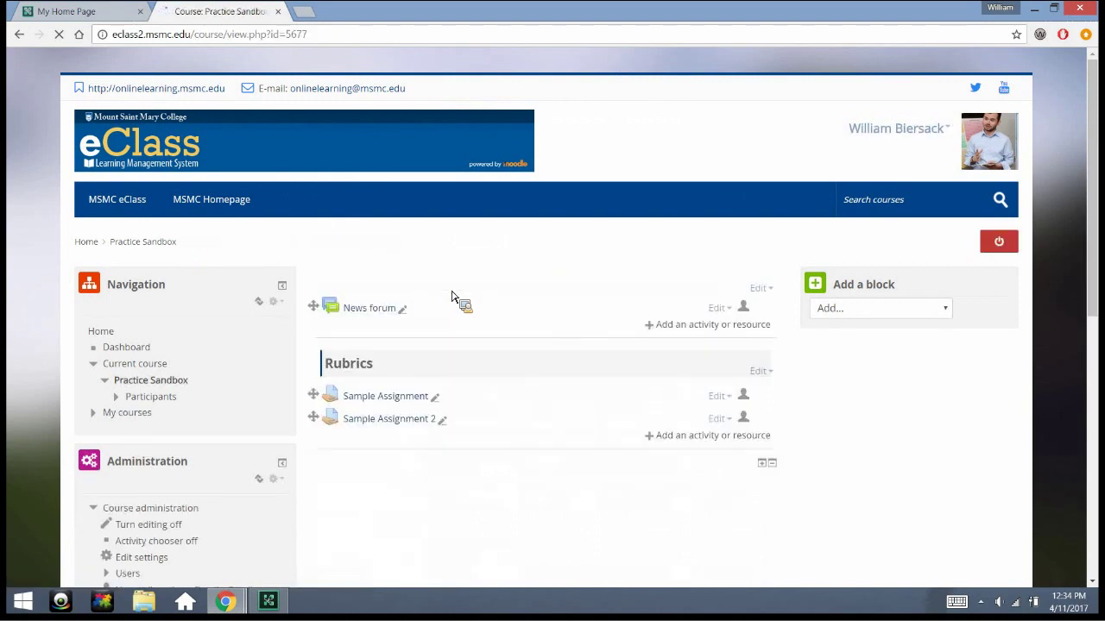
scroll(517, 308, down, 3)
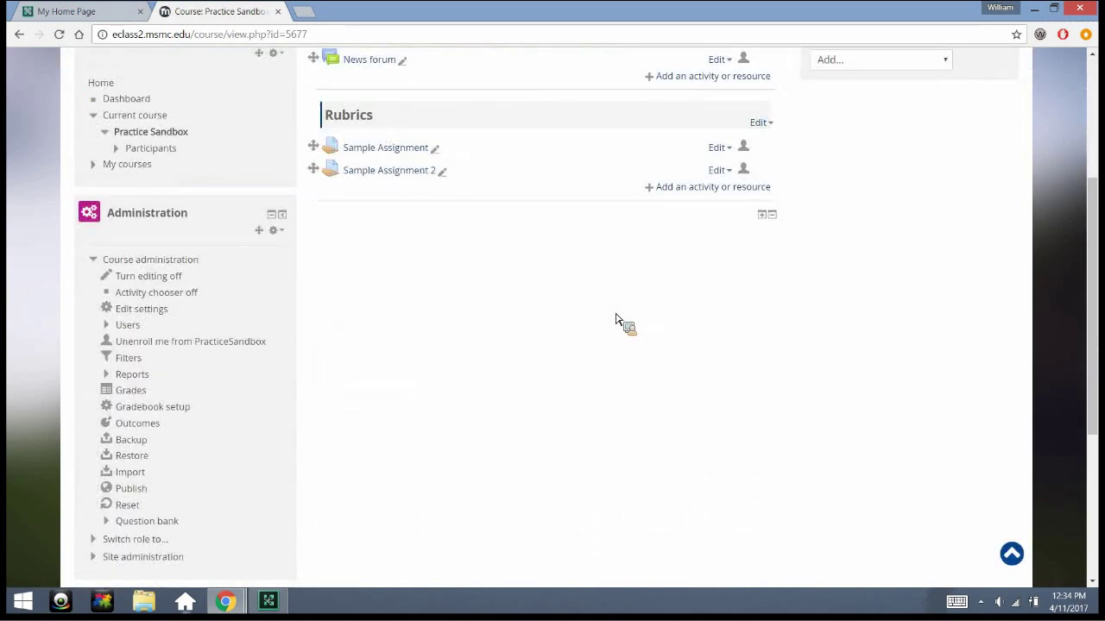
mouse_move(269, 606)
click(278, 604)
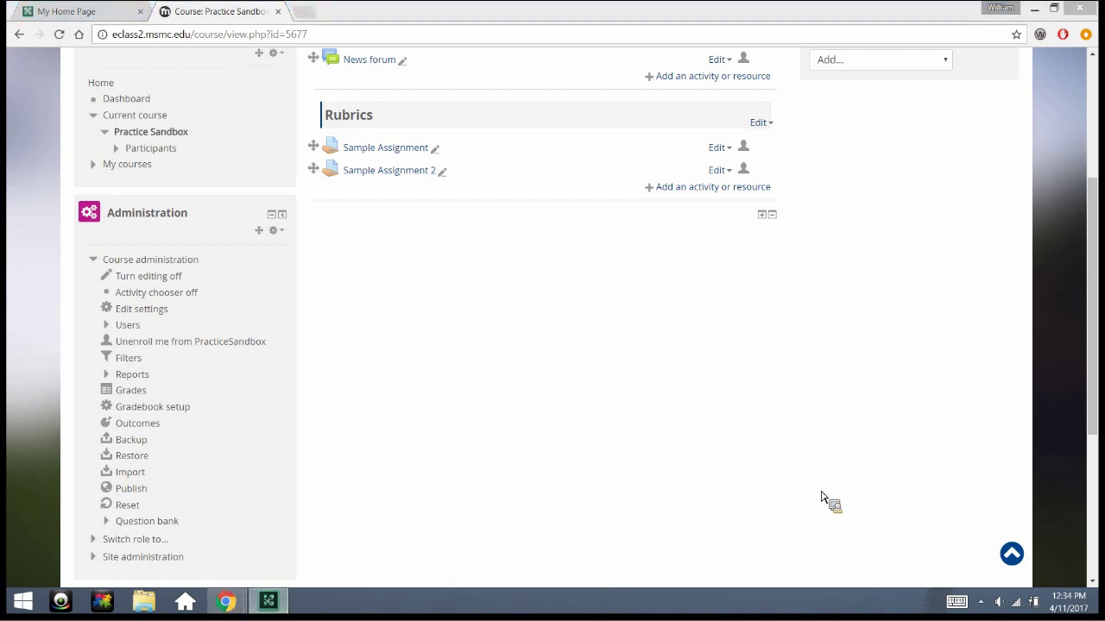